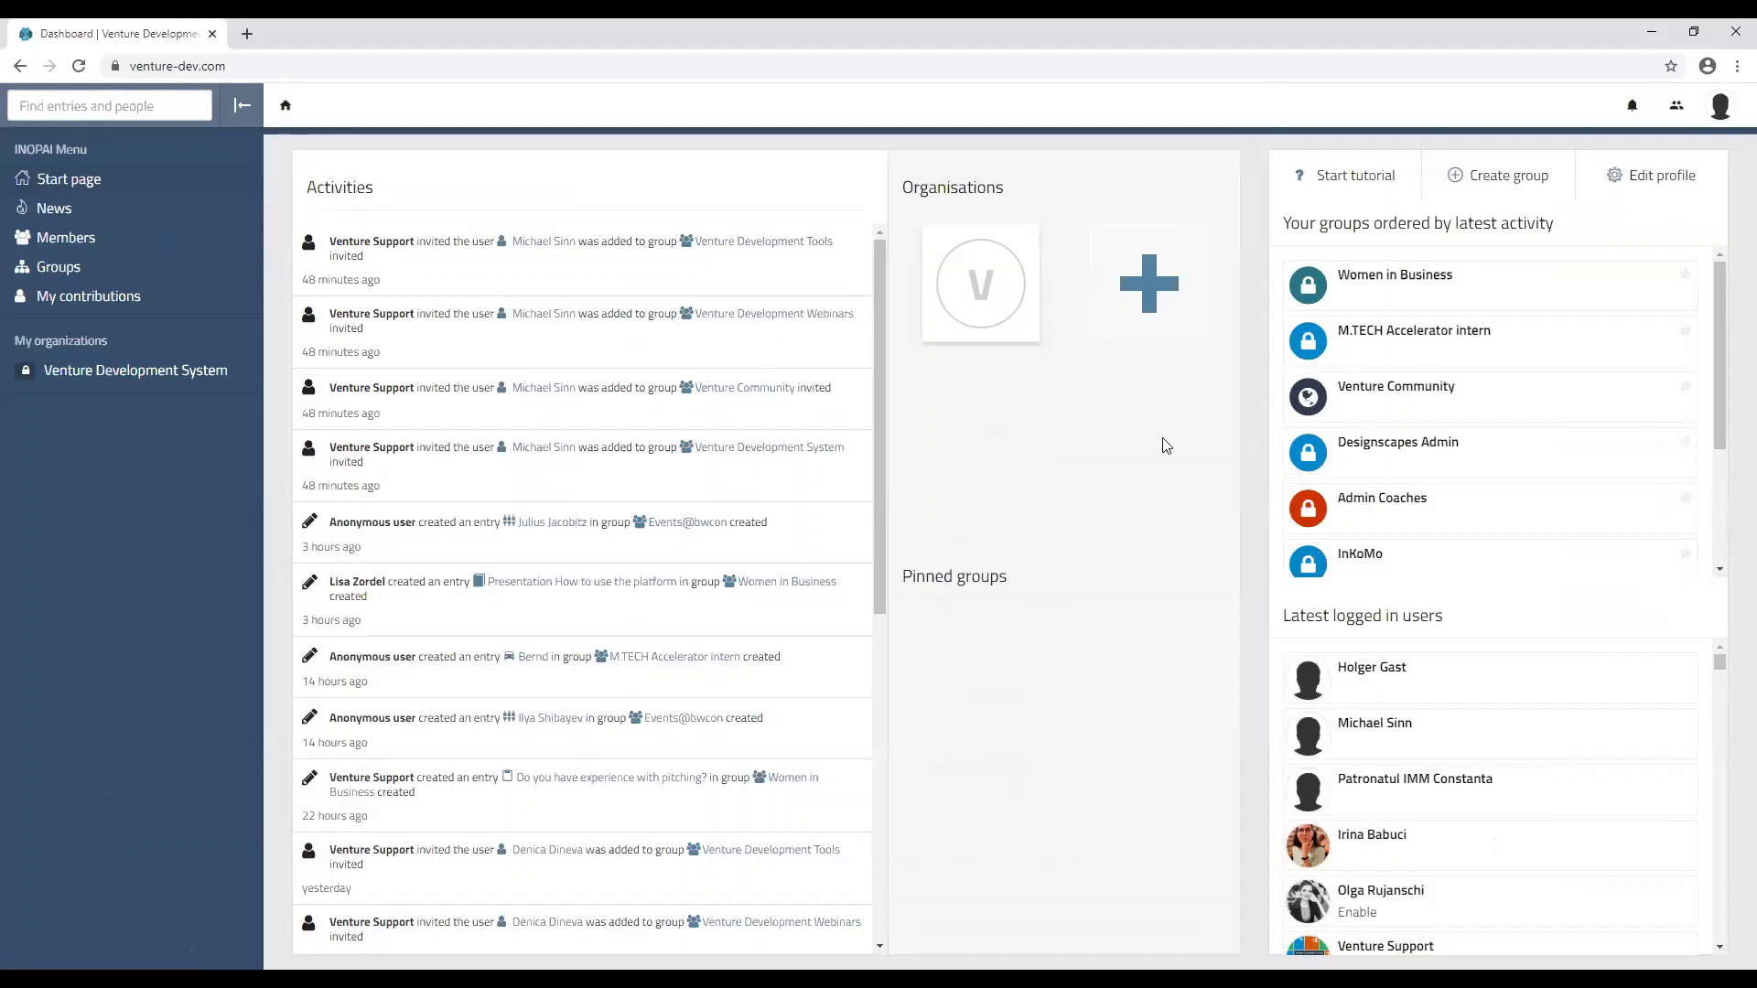
# Step: Open the Women in Business group and look through its Data sharing and Webinars pages, ending on the Community page
pyautogui.click(1397, 284)
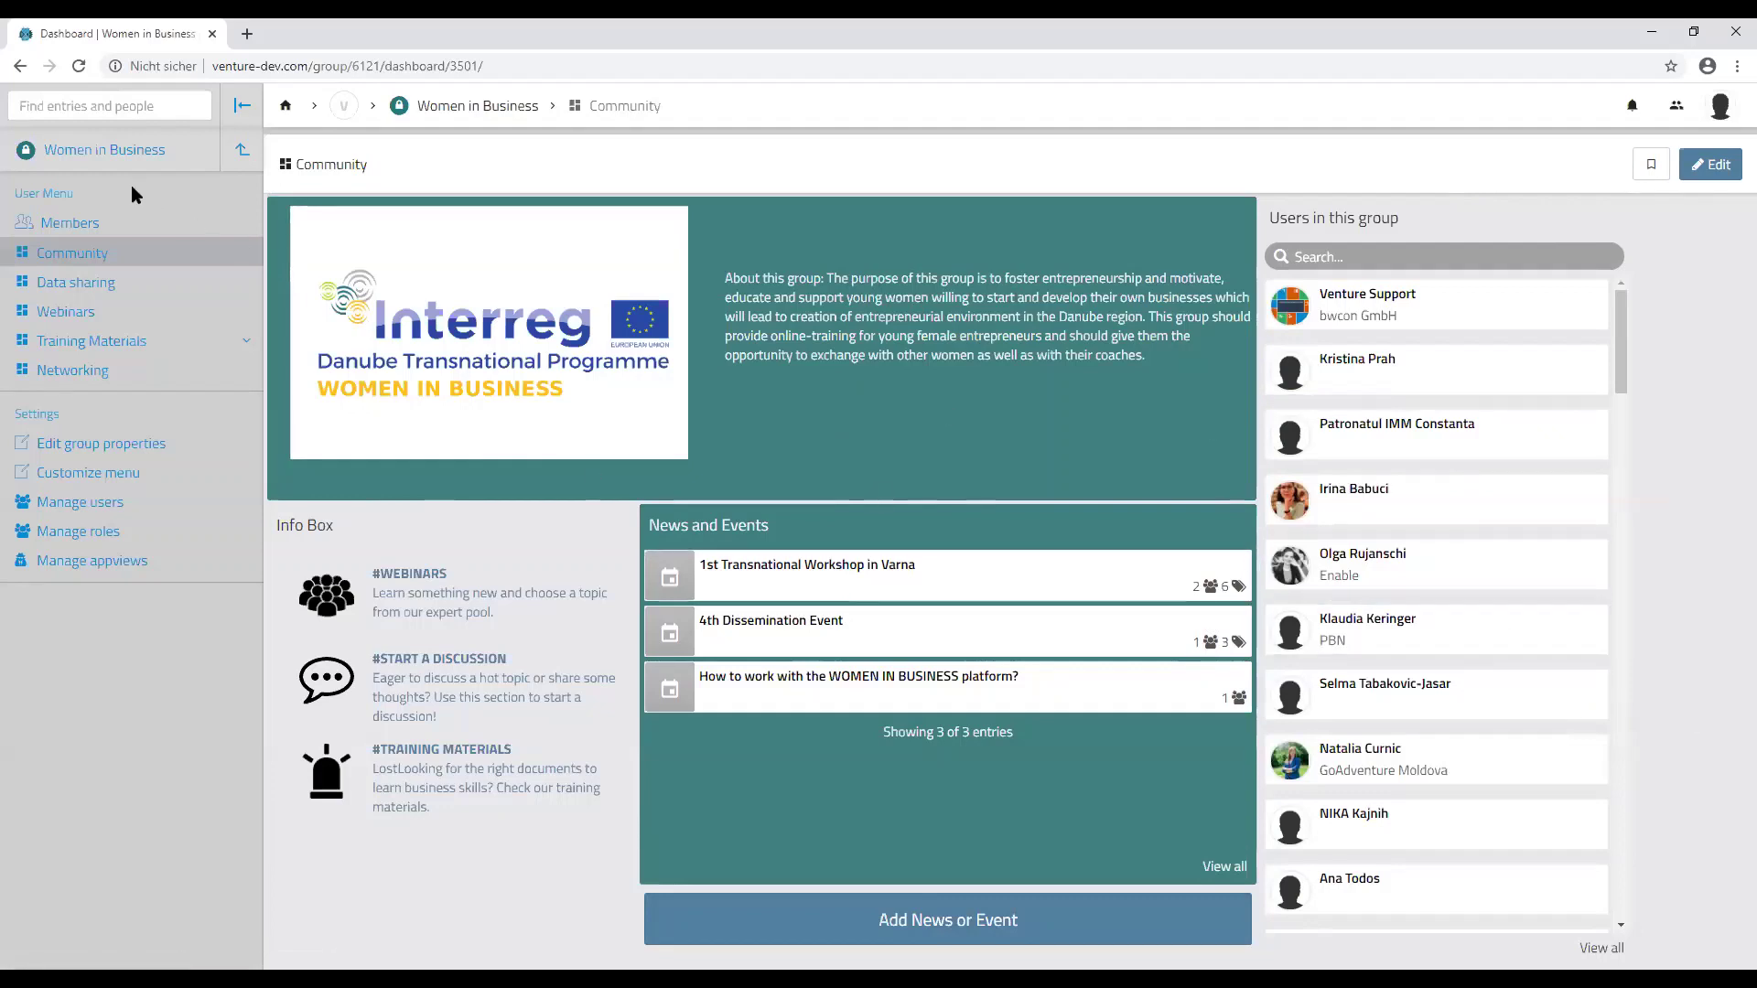
pyautogui.click(103, 252)
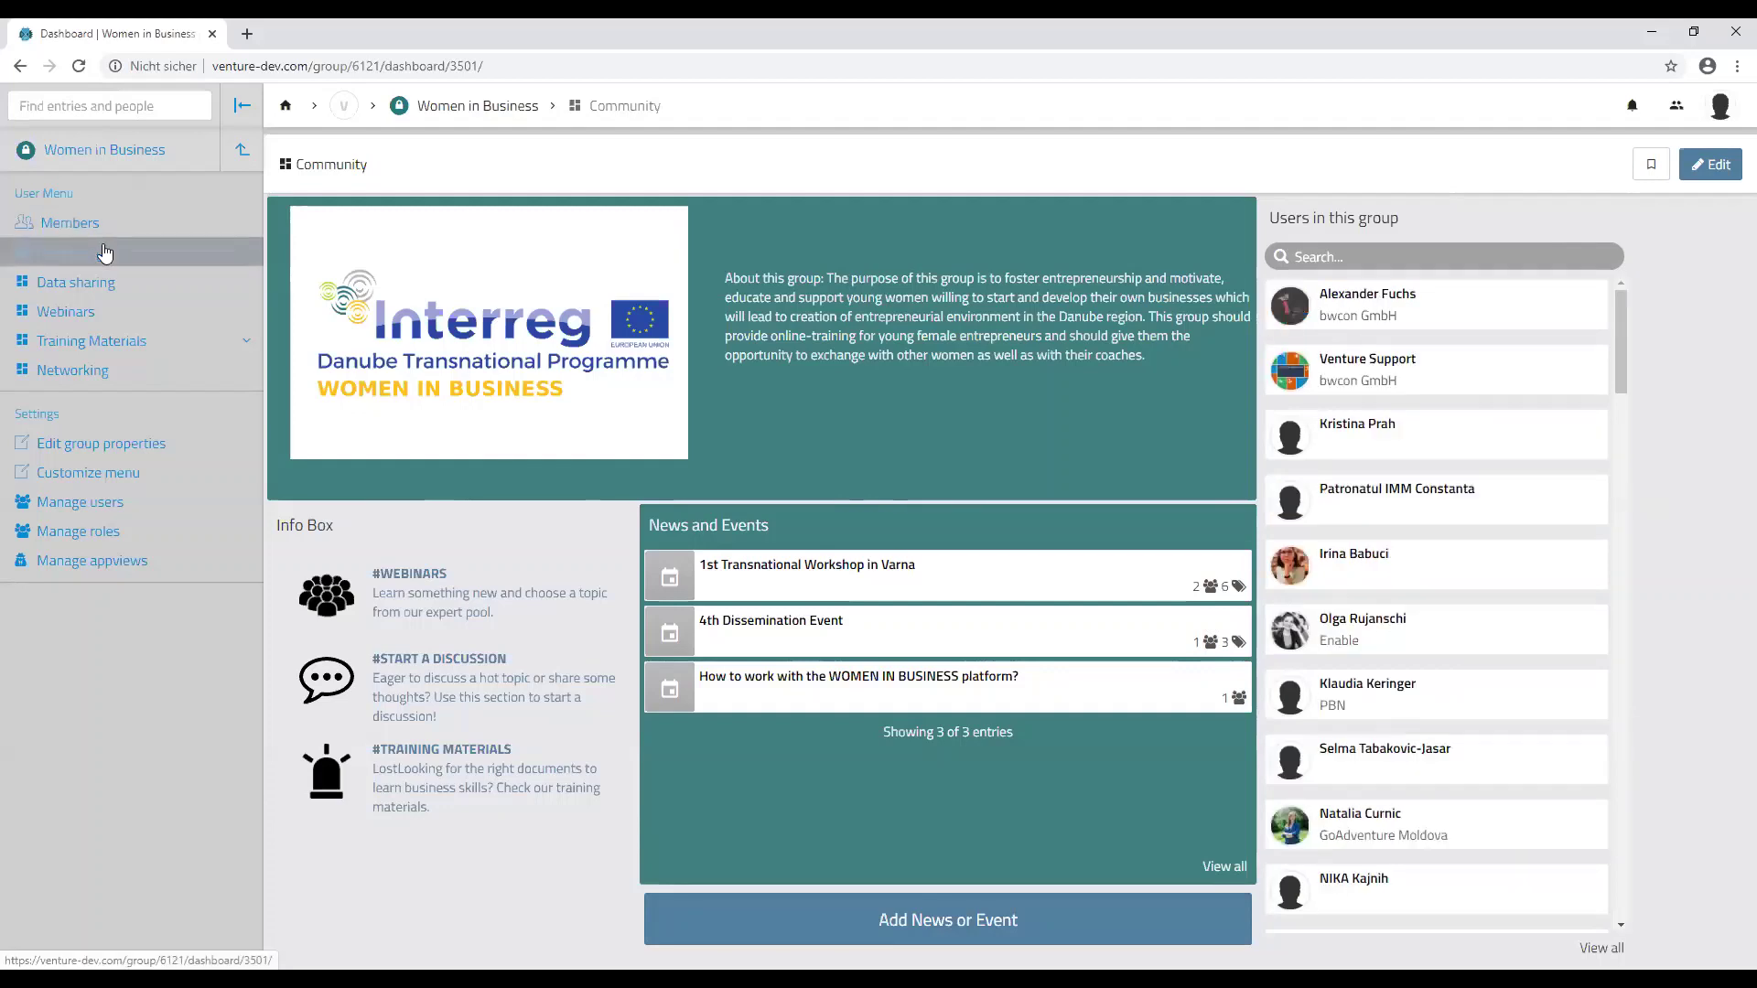
pyautogui.click(171, 280)
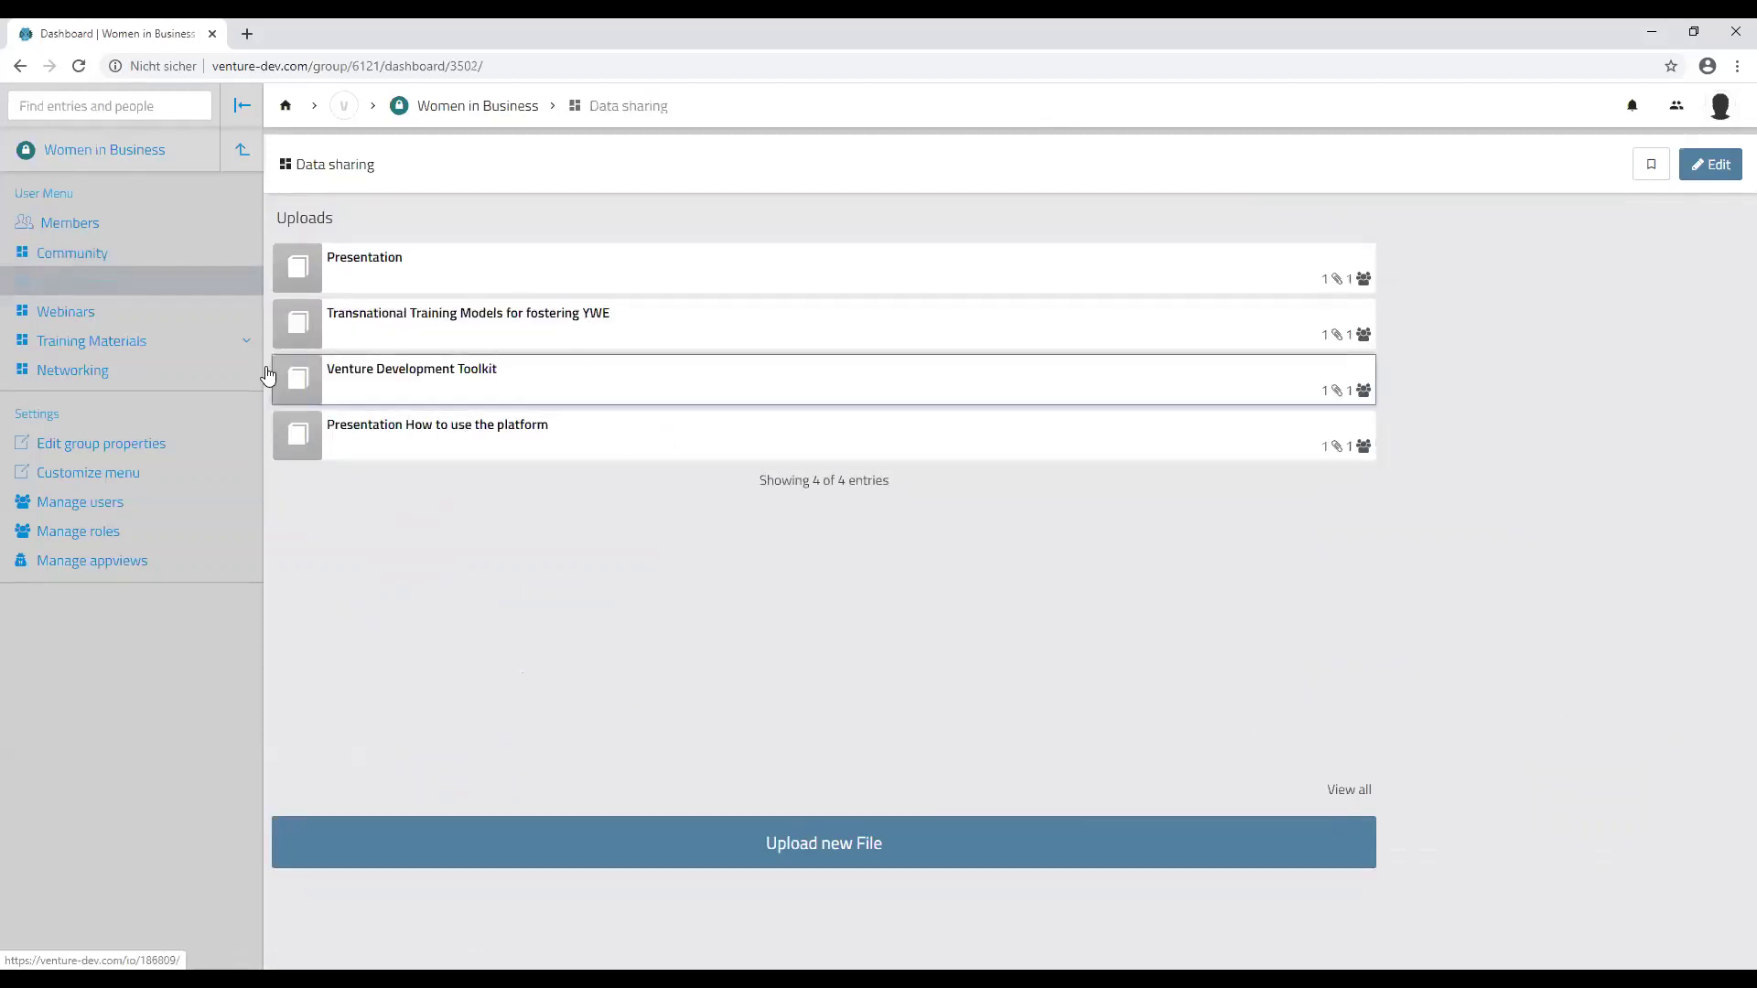
pyautogui.click(220, 318)
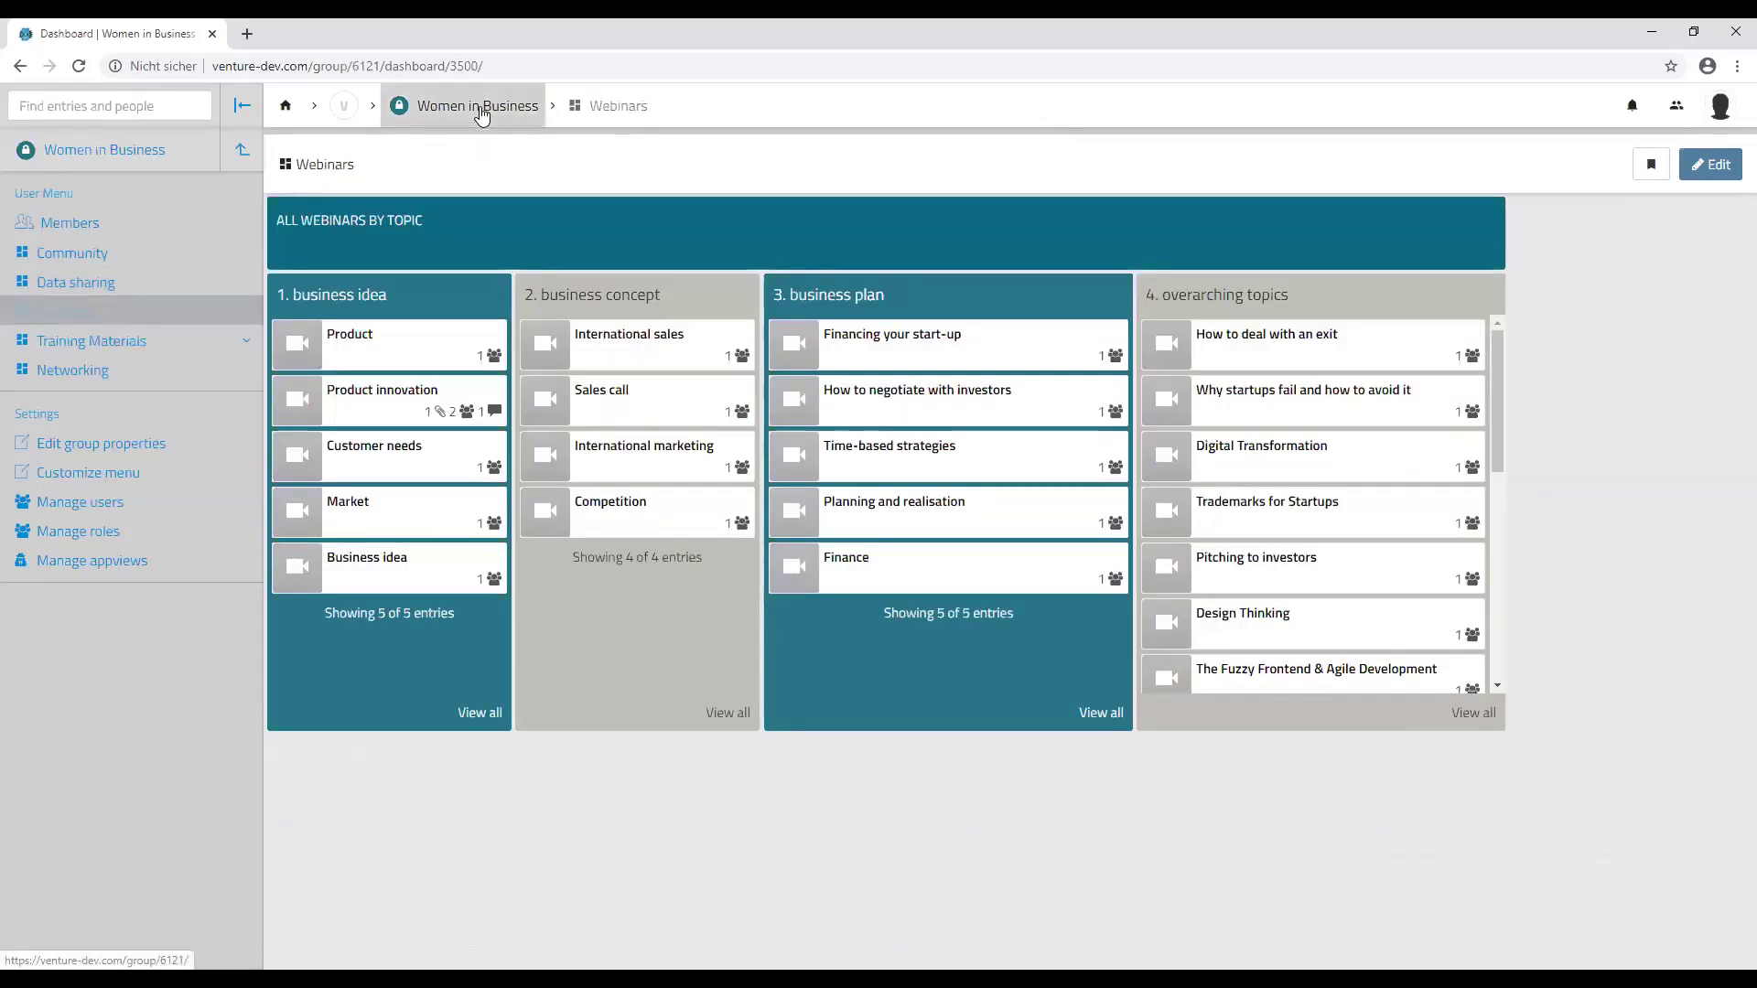
pyautogui.click(200, 263)
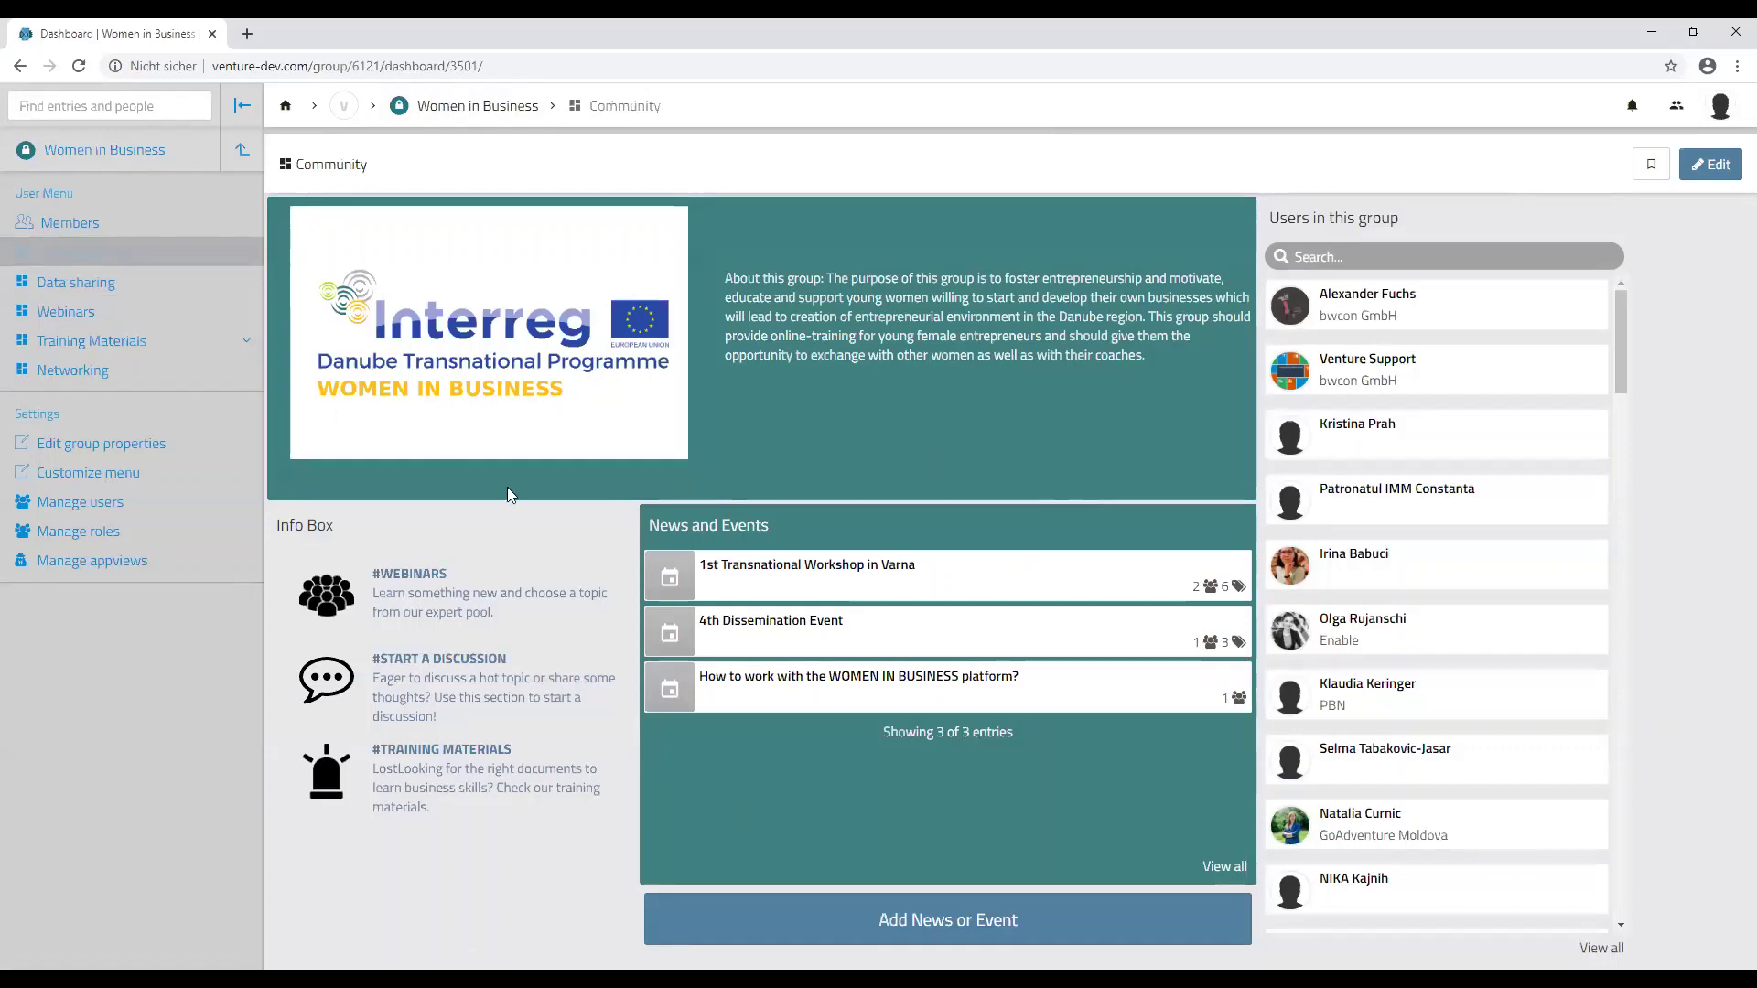
# Step: View the "Product" webinar under business idea and return to the group's Community page by way of the full webinar list
pyautogui.click(426, 575)
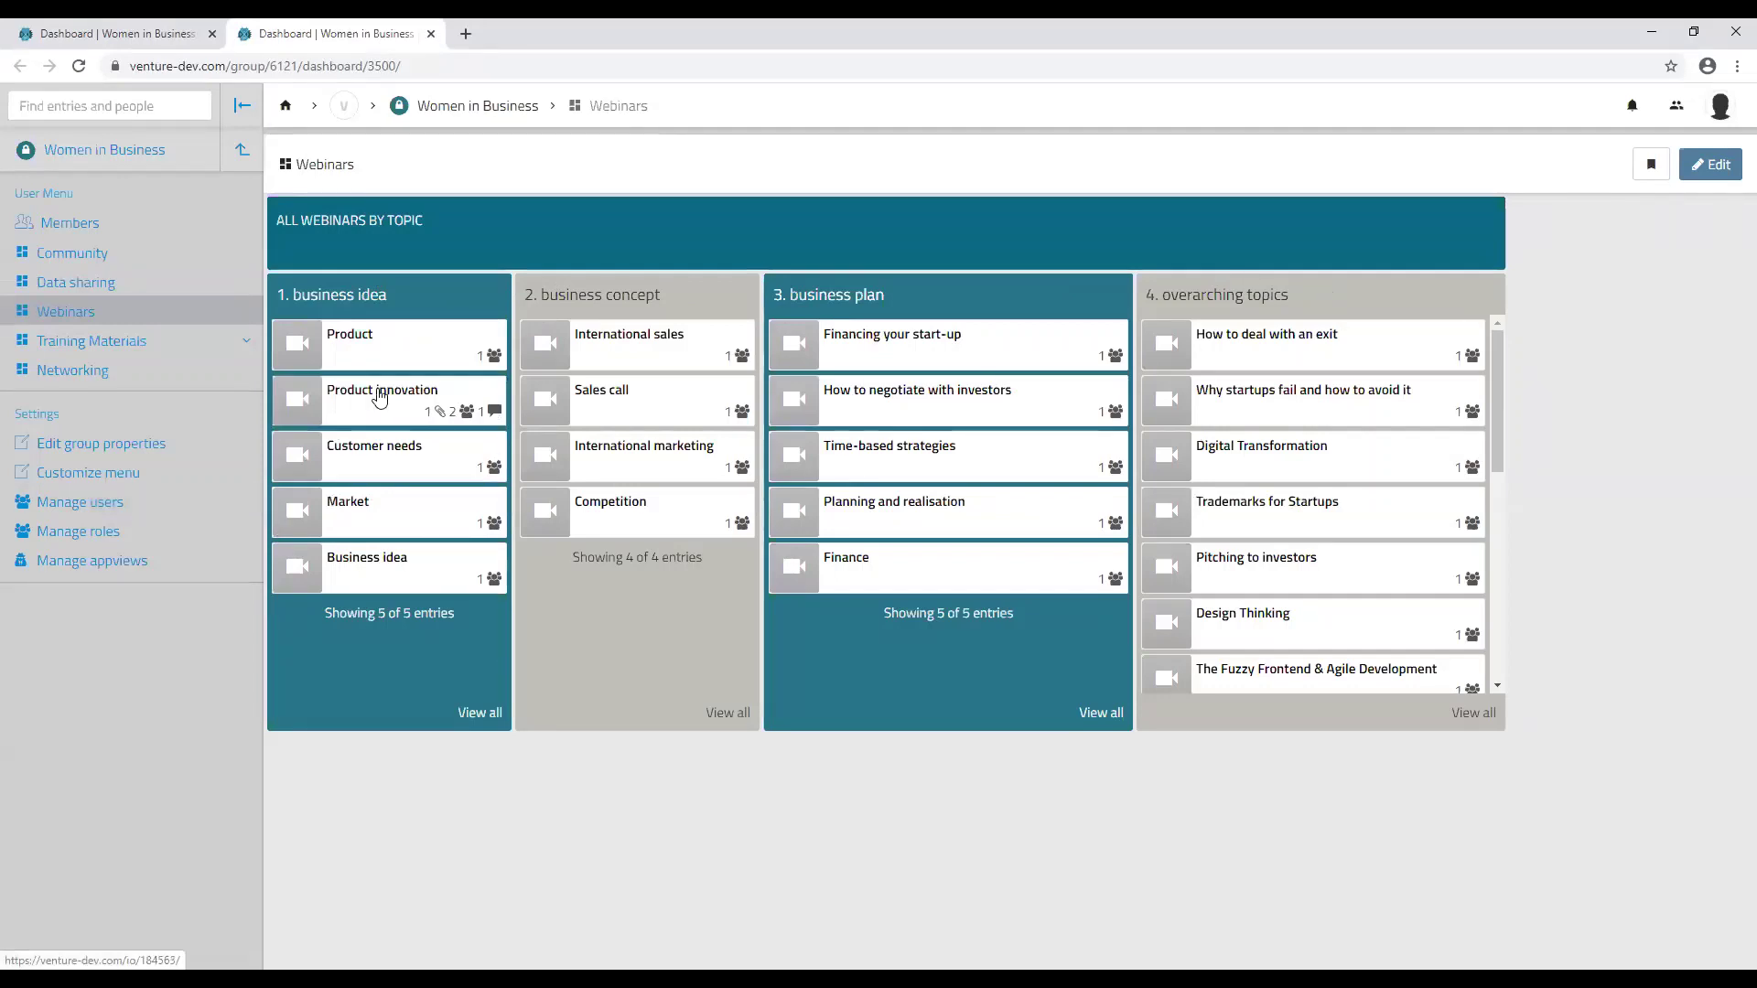
pyautogui.click(438, 357)
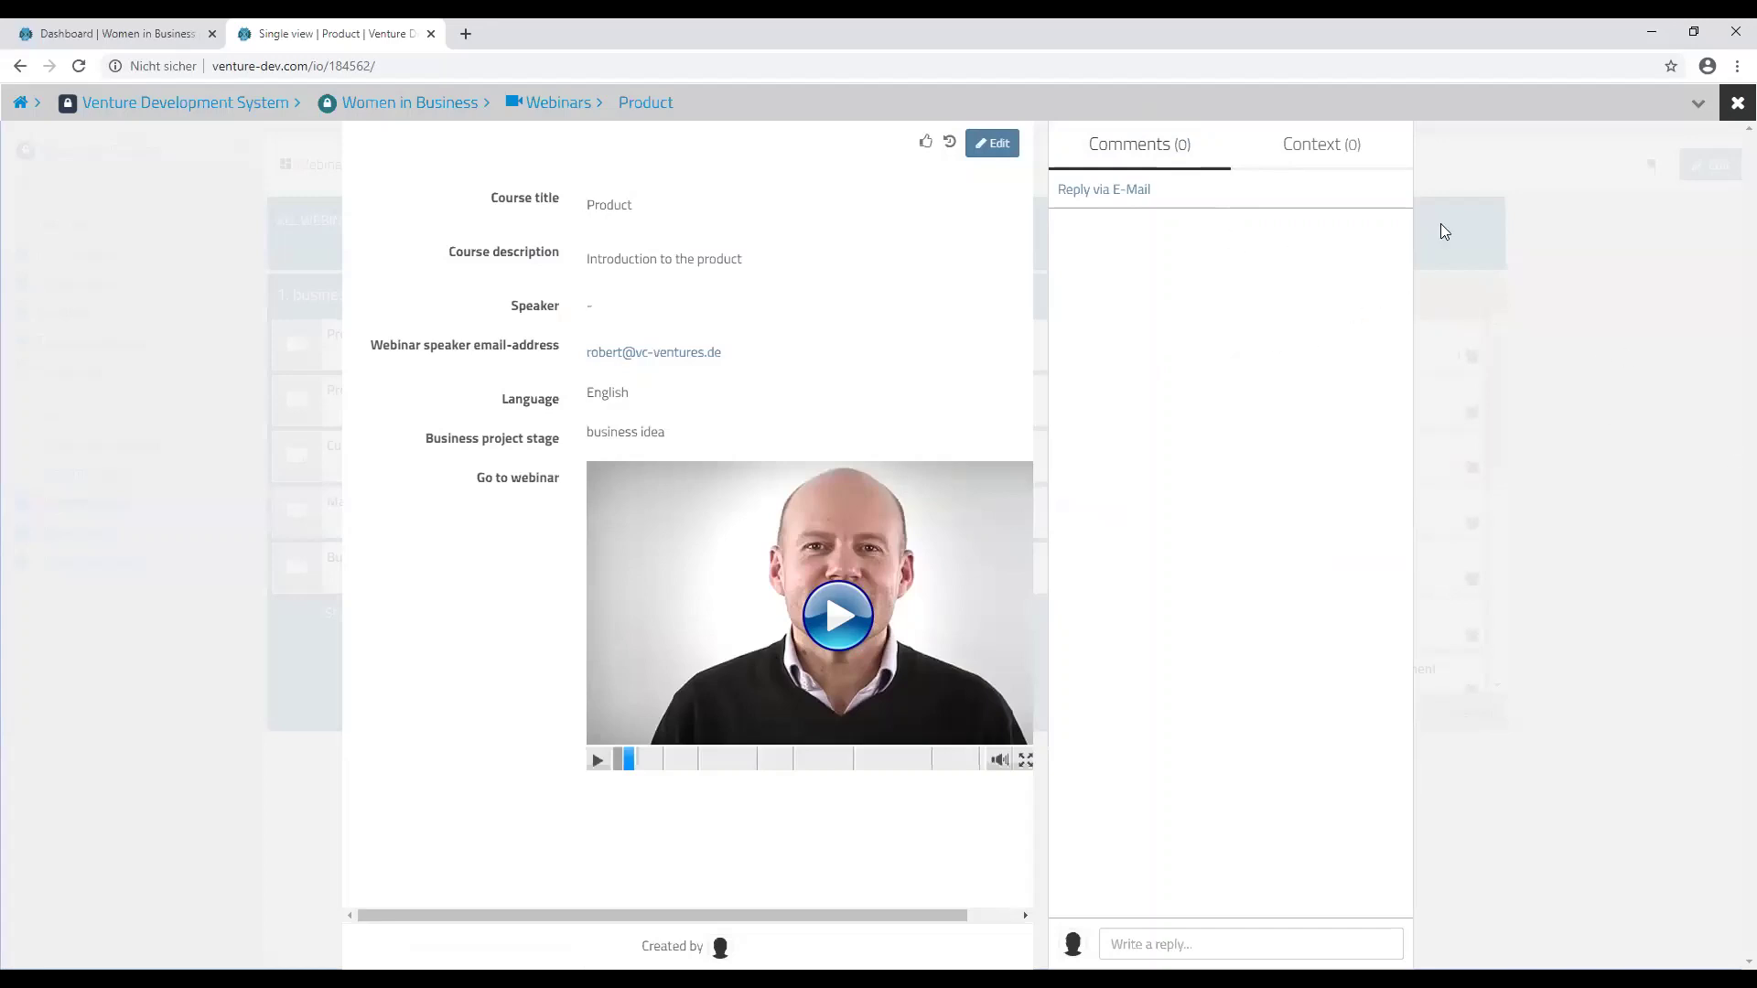
pyautogui.click(556, 101)
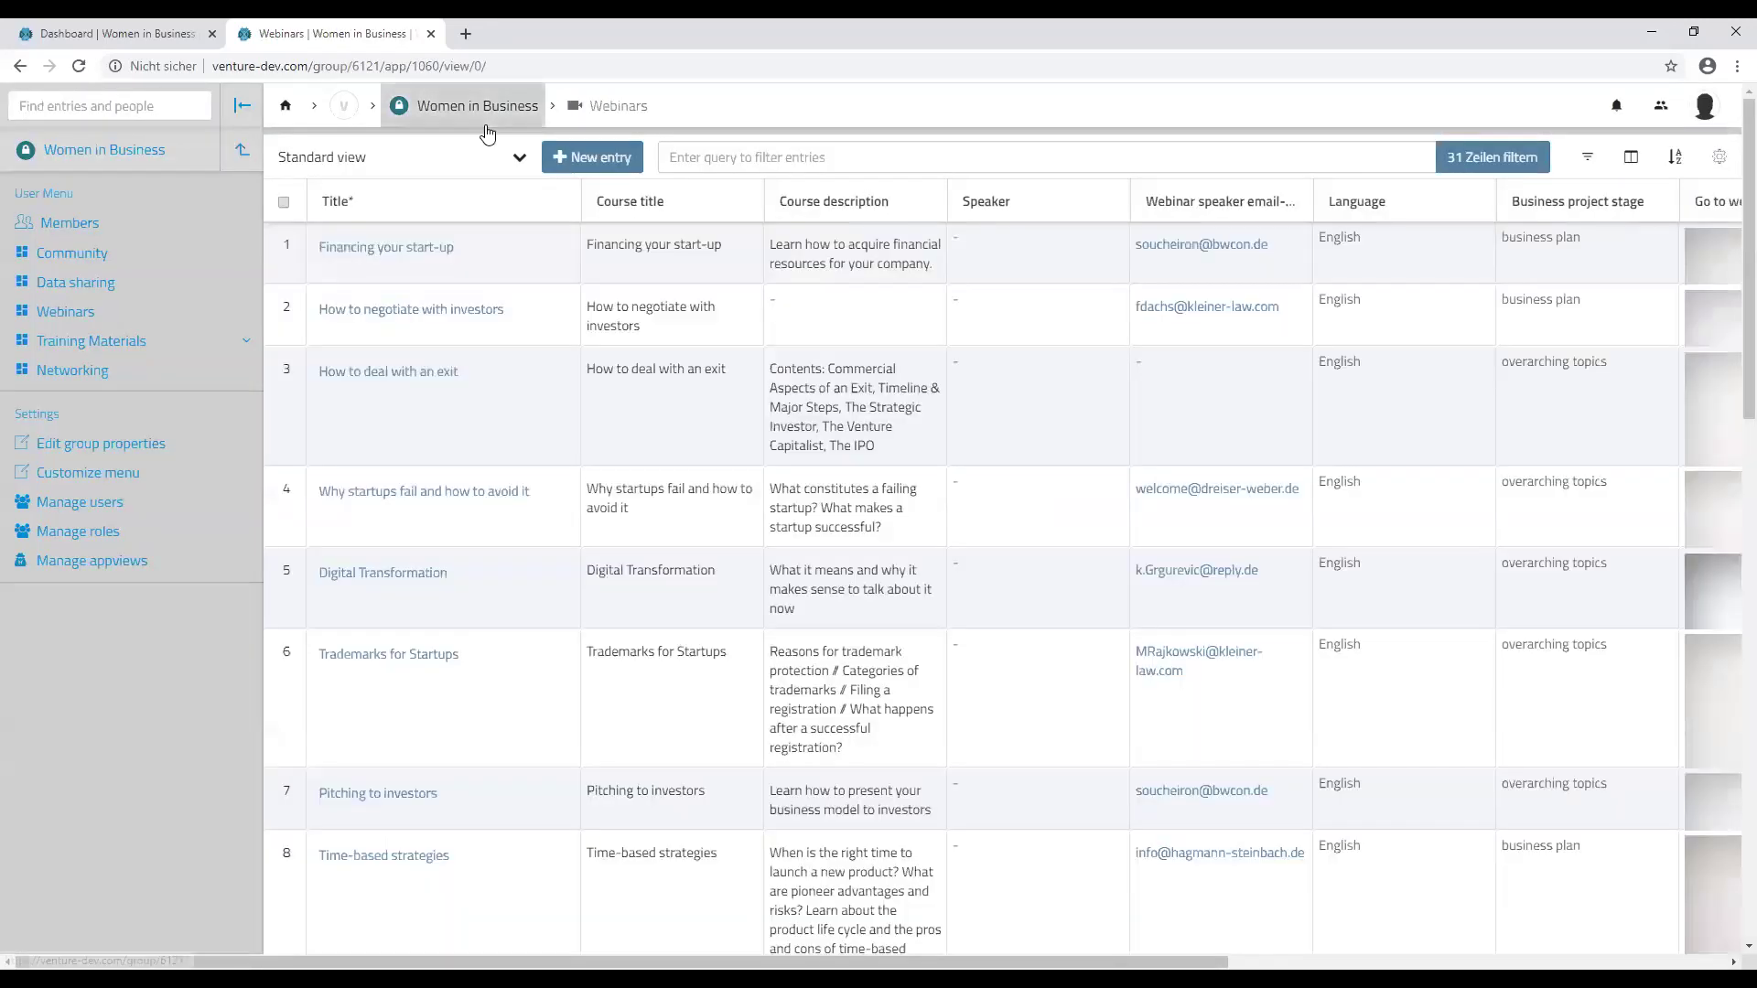
pyautogui.click(485, 128)
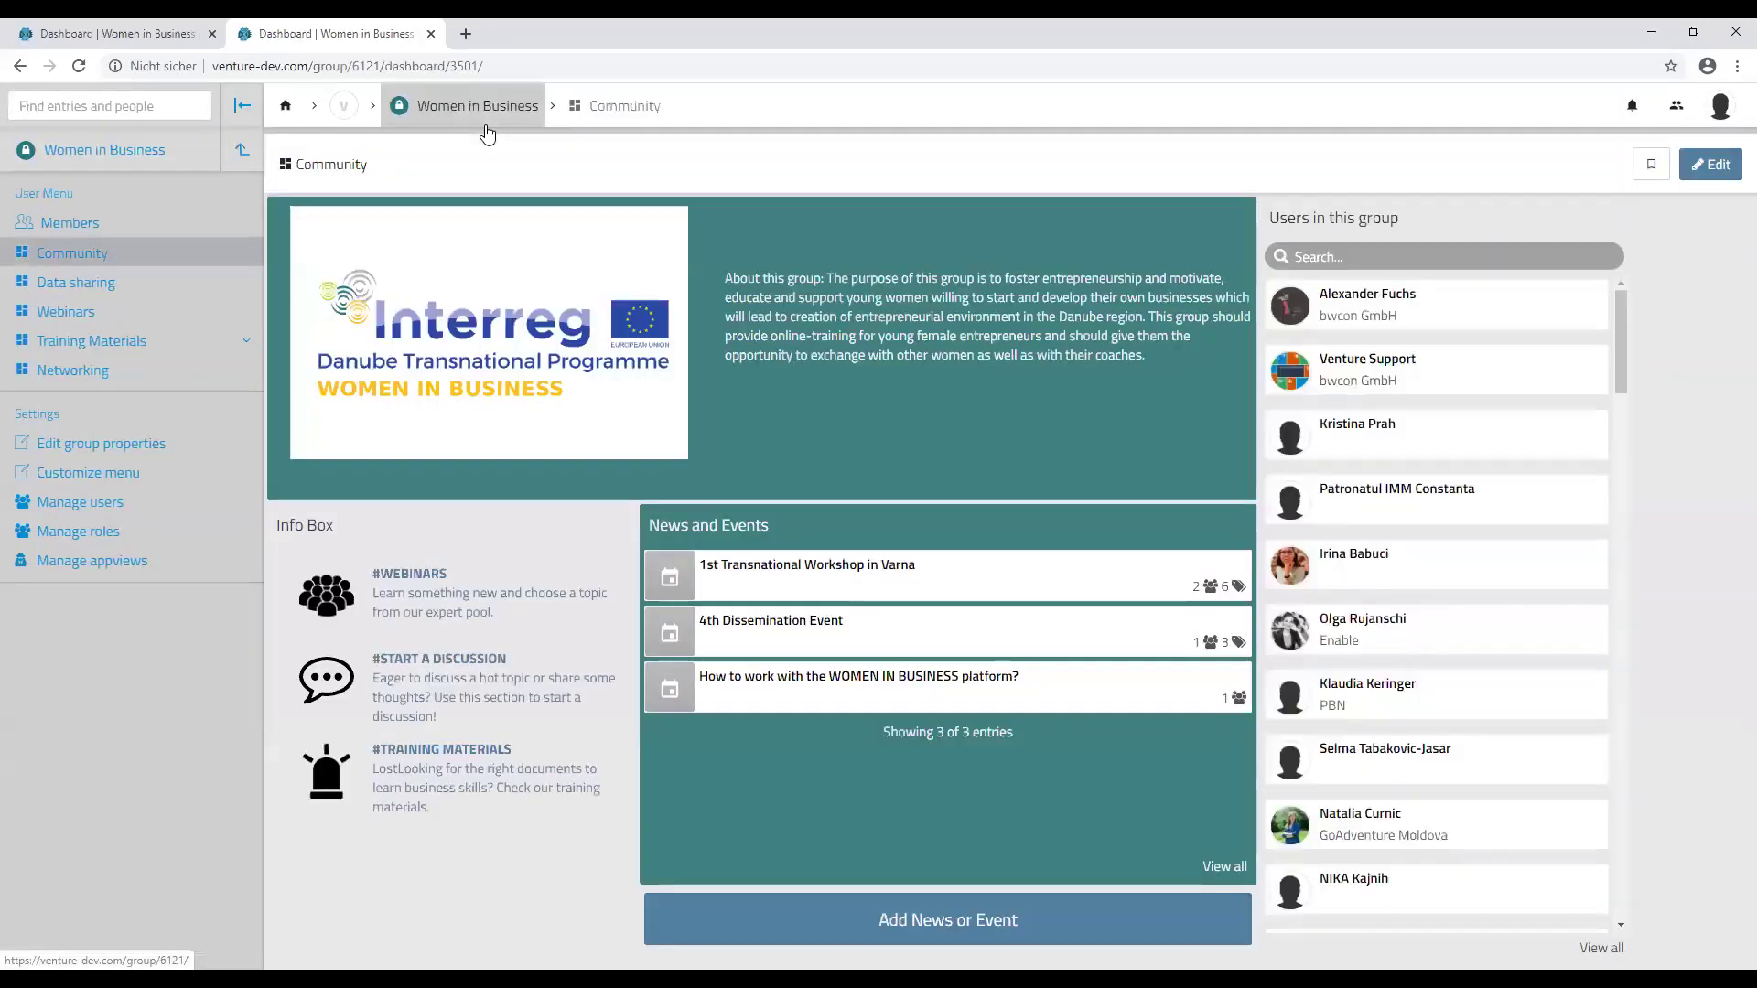
# Step: Open the group's discussion board, look at the blank form for a new entry, and go back to the board
pyautogui.click(482, 687)
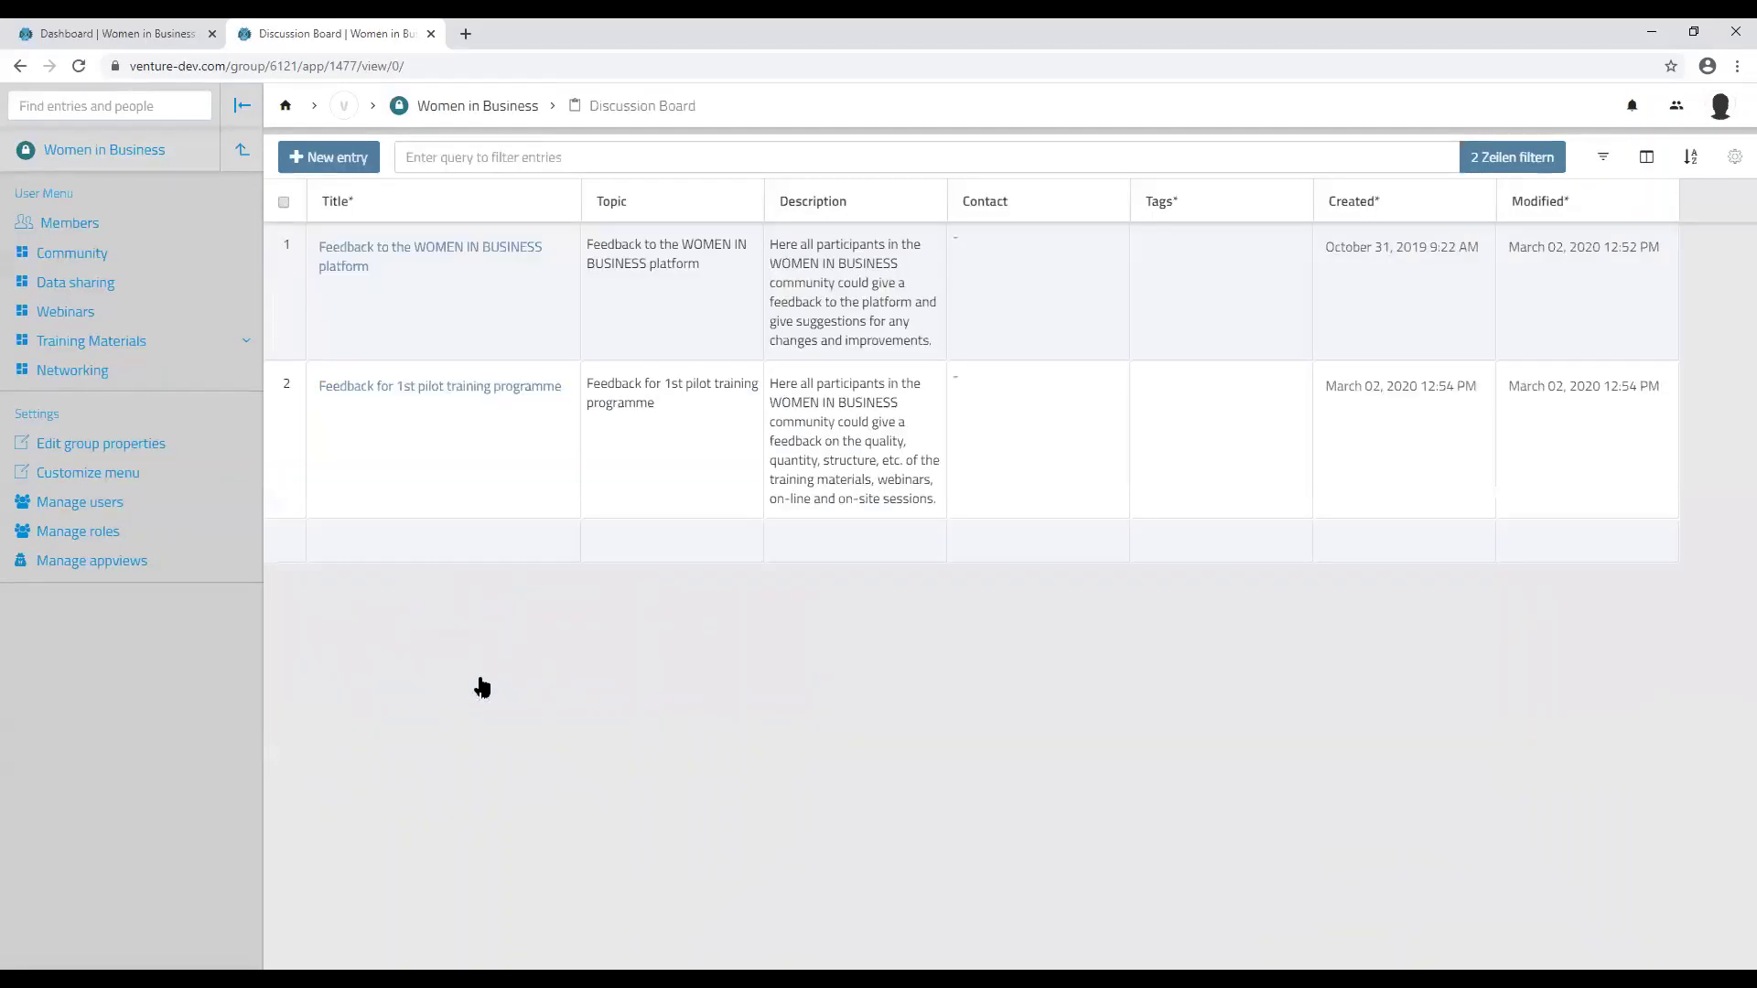
pyautogui.click(335, 163)
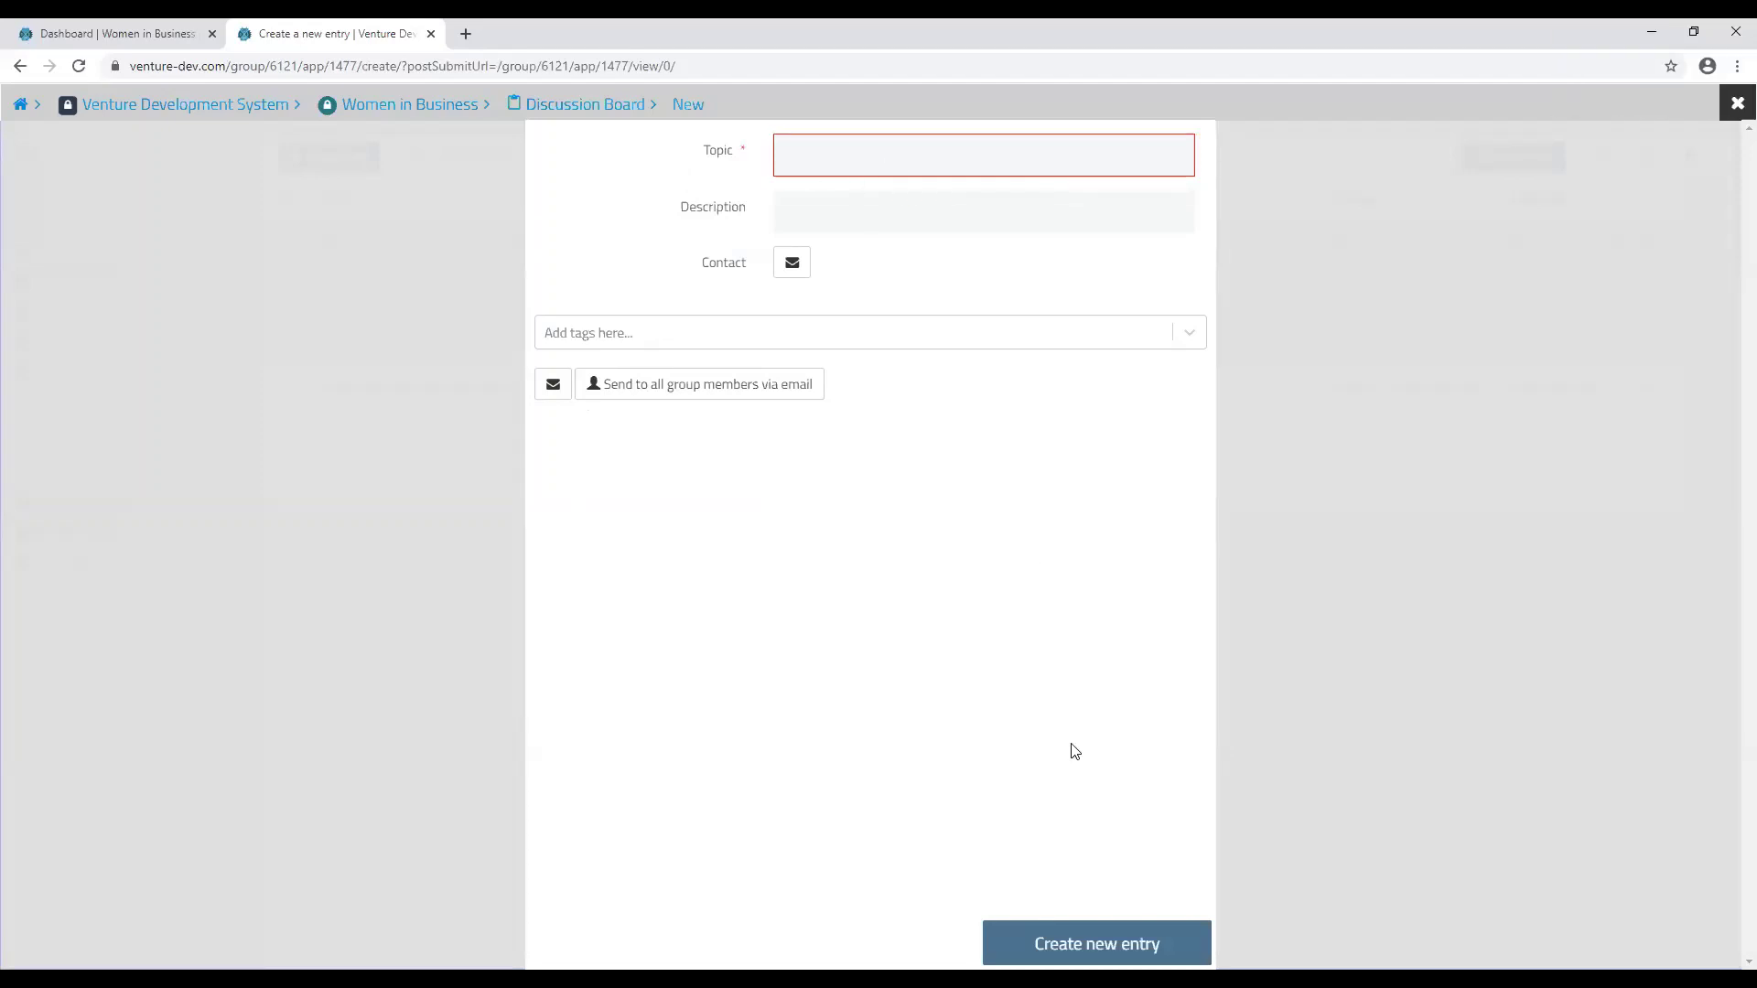
pyautogui.click(572, 107)
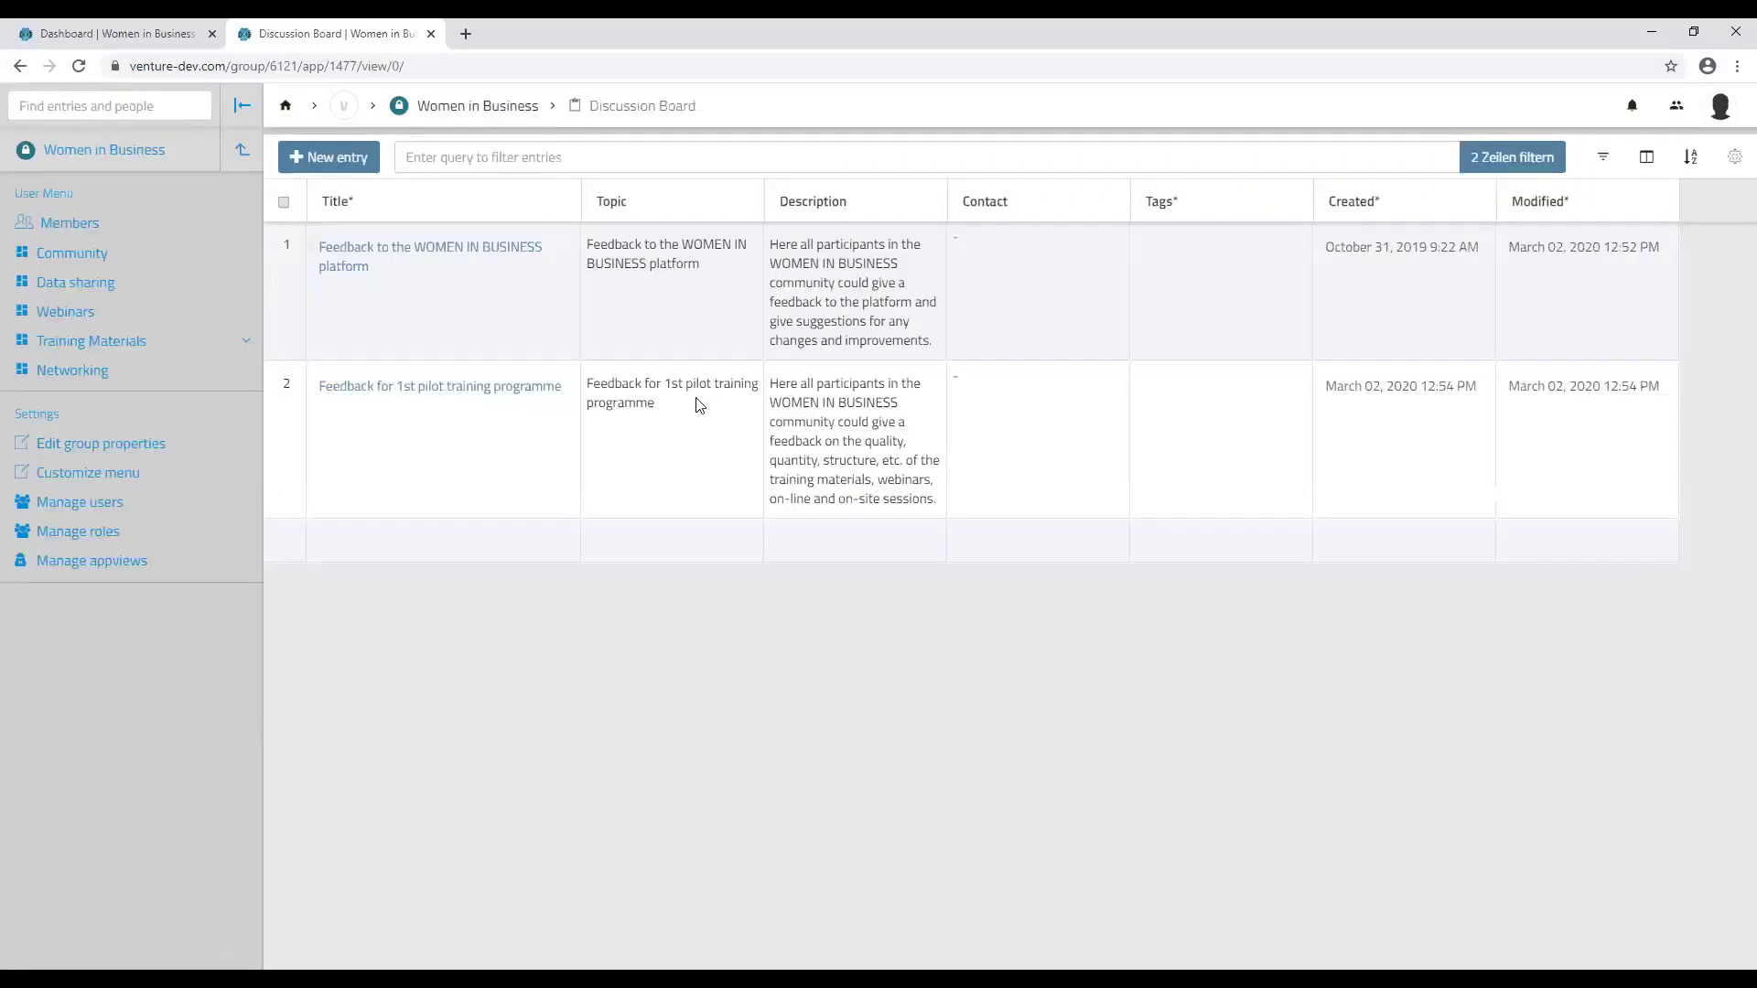
# Step: View the discussion "Feedback for 1st pilot training programme" and return to the group's Community page
pyautogui.click(513, 408)
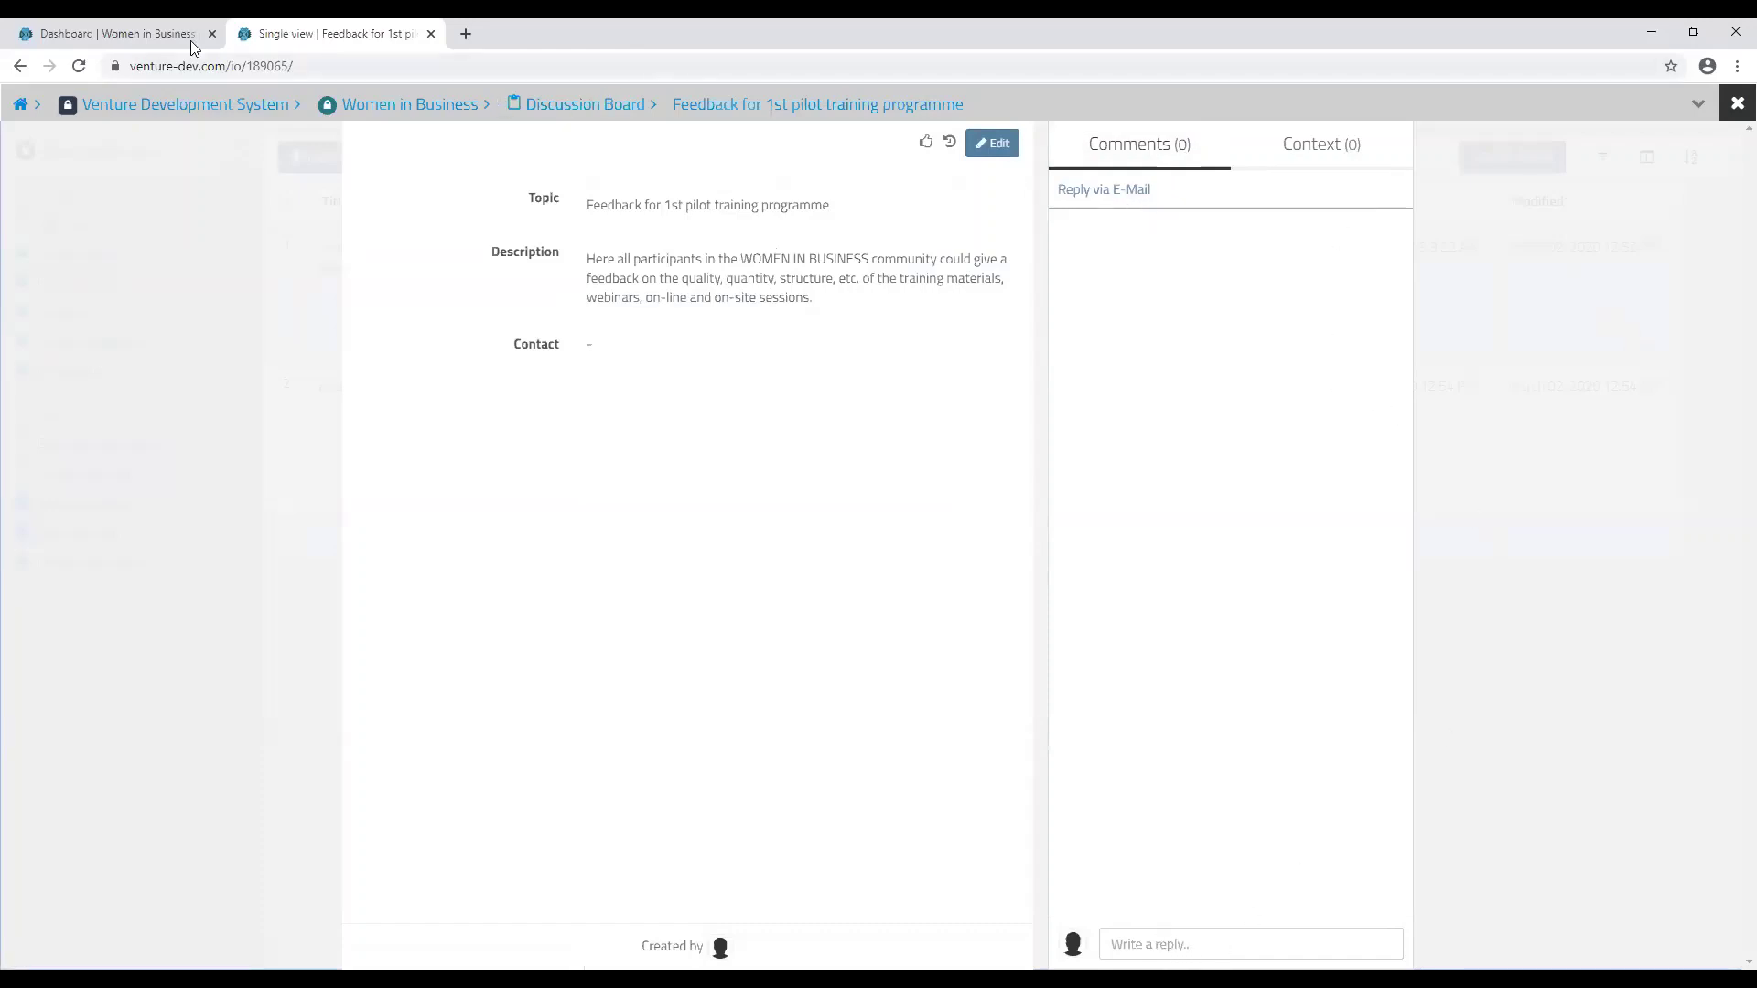
pyautogui.click(20, 68)
pyautogui.click(19, 68)
pyautogui.click(352, 108)
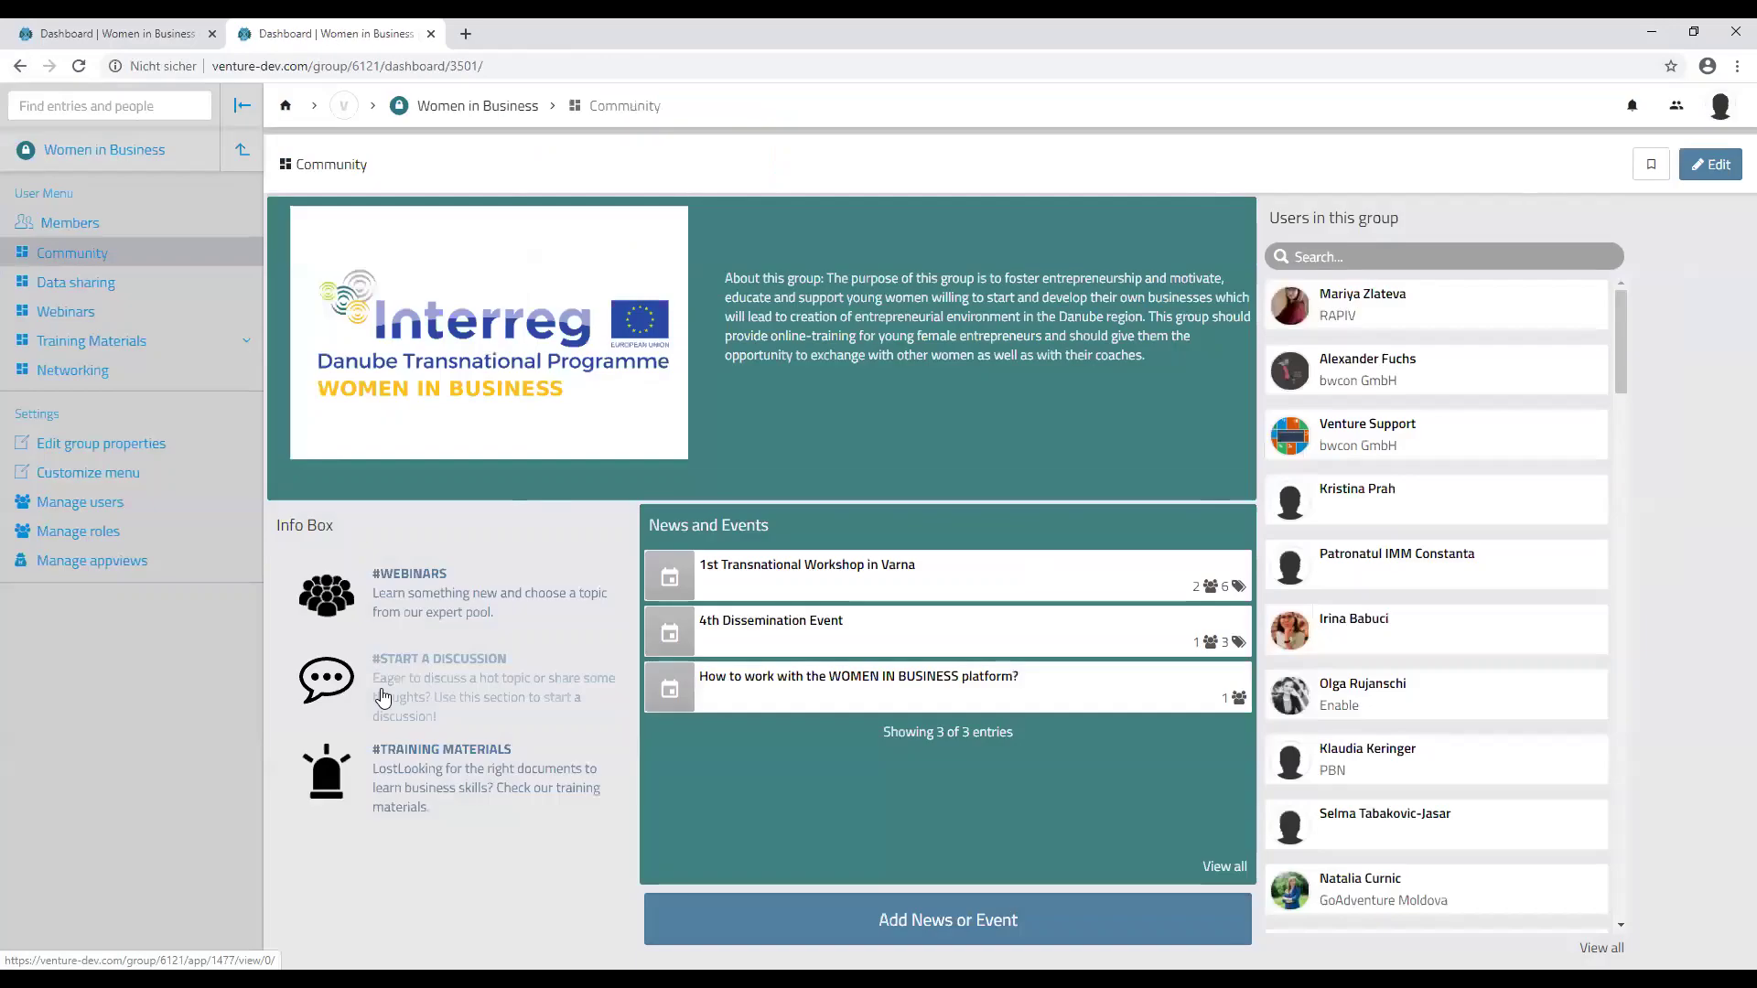
# Step: Find the entry "3.1. Presentation Skills" in the Beginners training materials, and download and open its file Presentation Skills.pptx
pyautogui.click(458, 778)
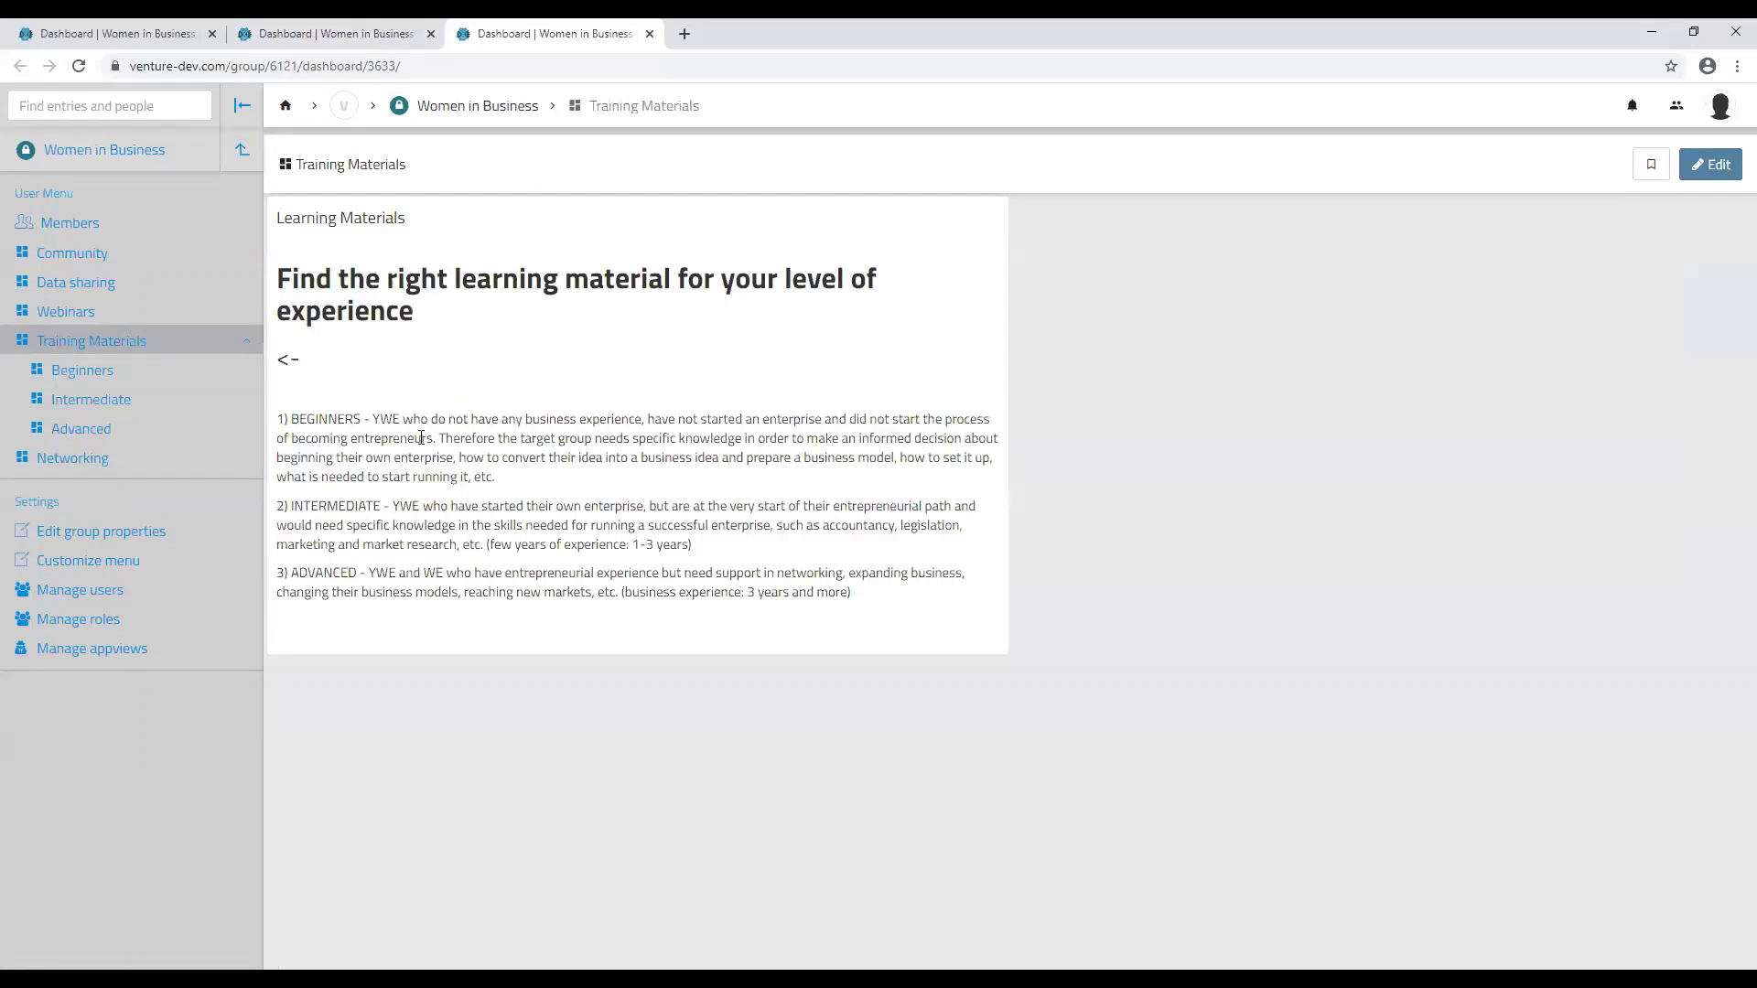
pyautogui.click(170, 376)
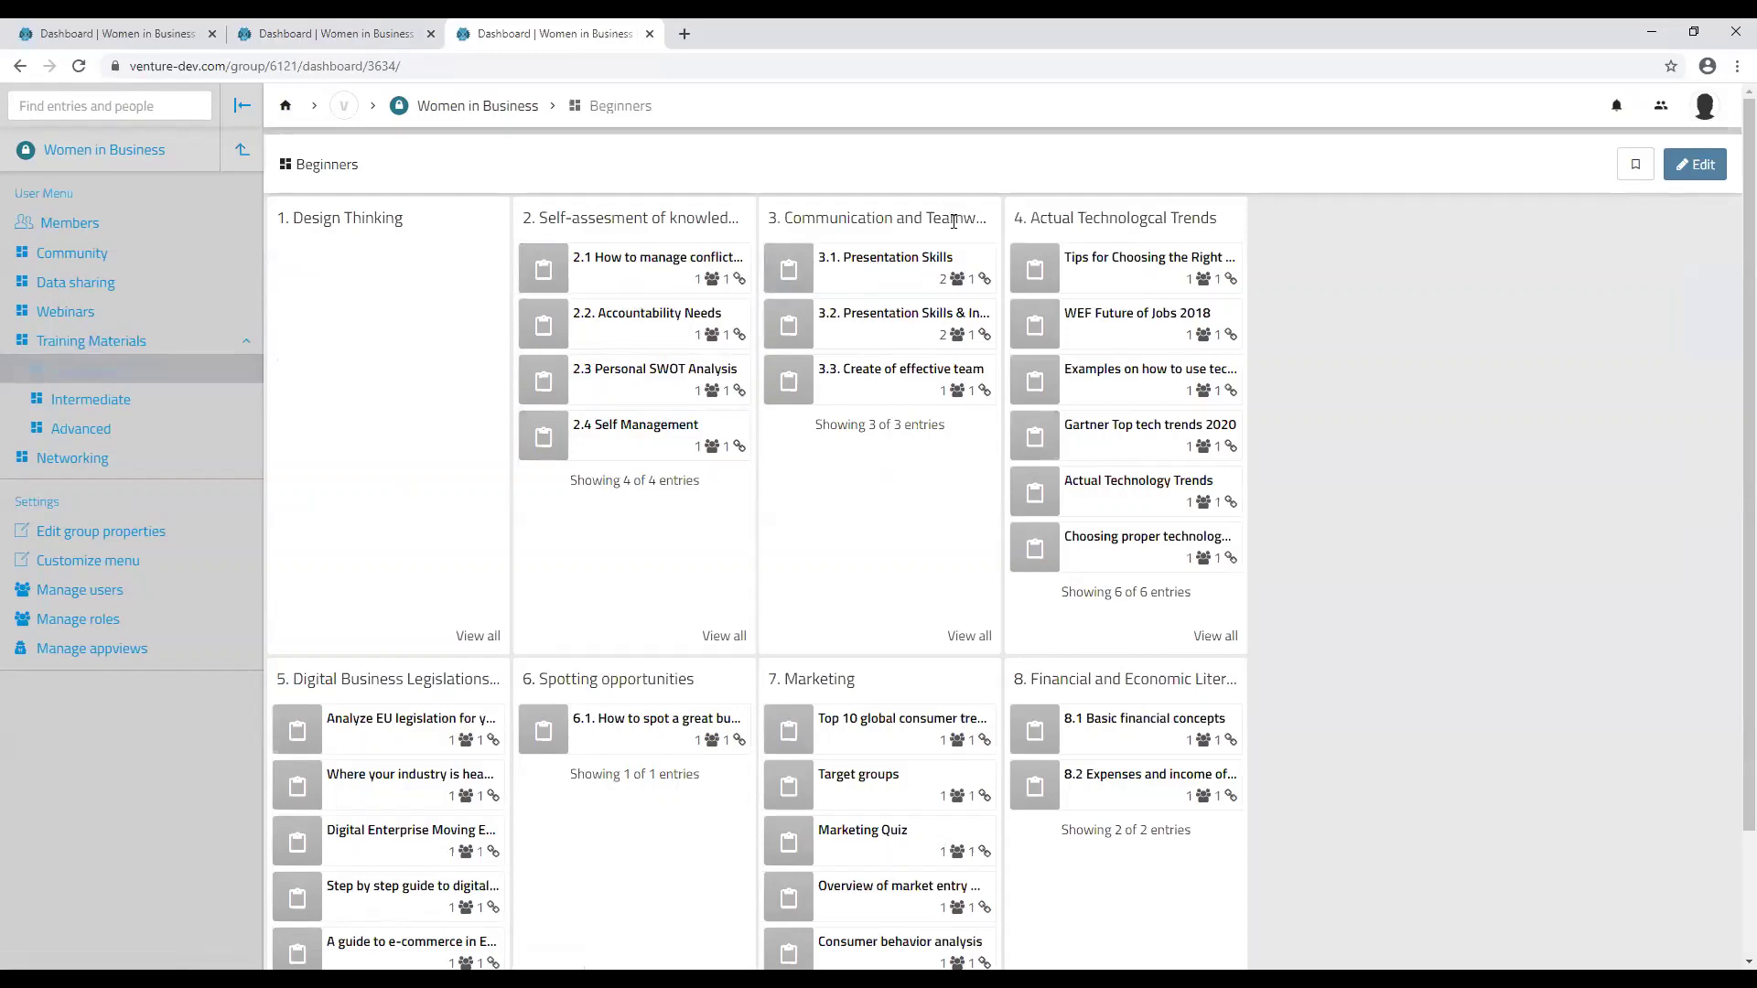
pyautogui.click(908, 276)
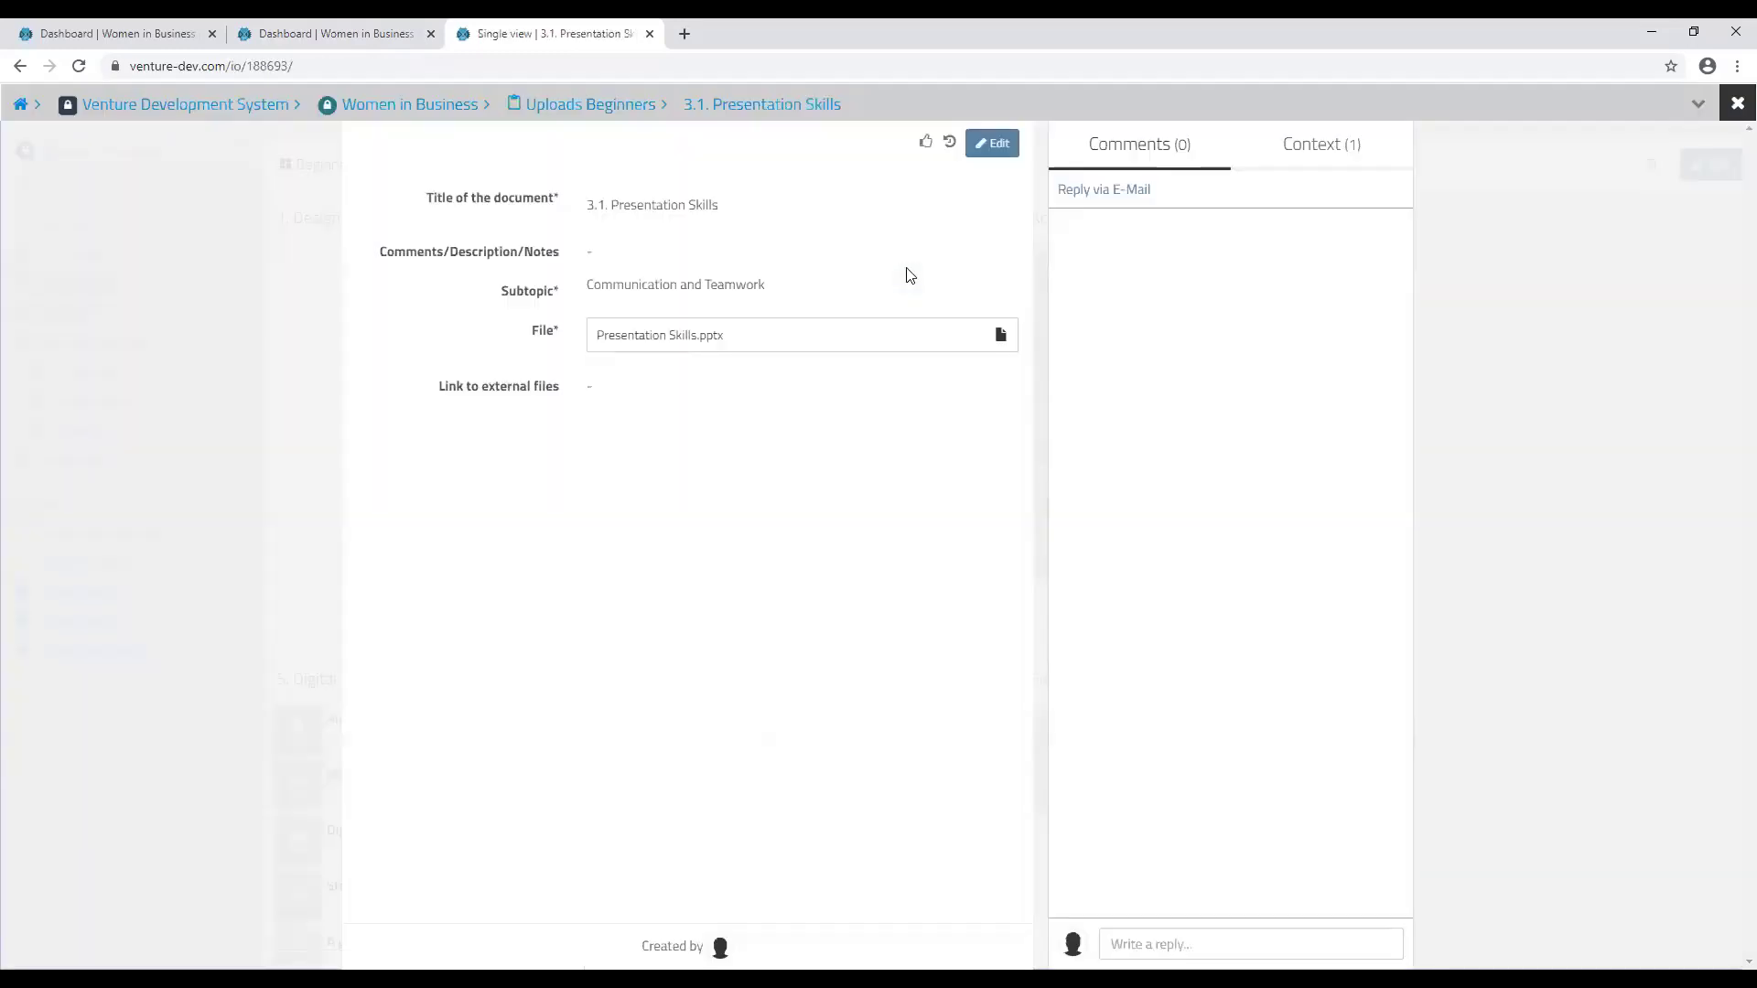
pyautogui.click(742, 349)
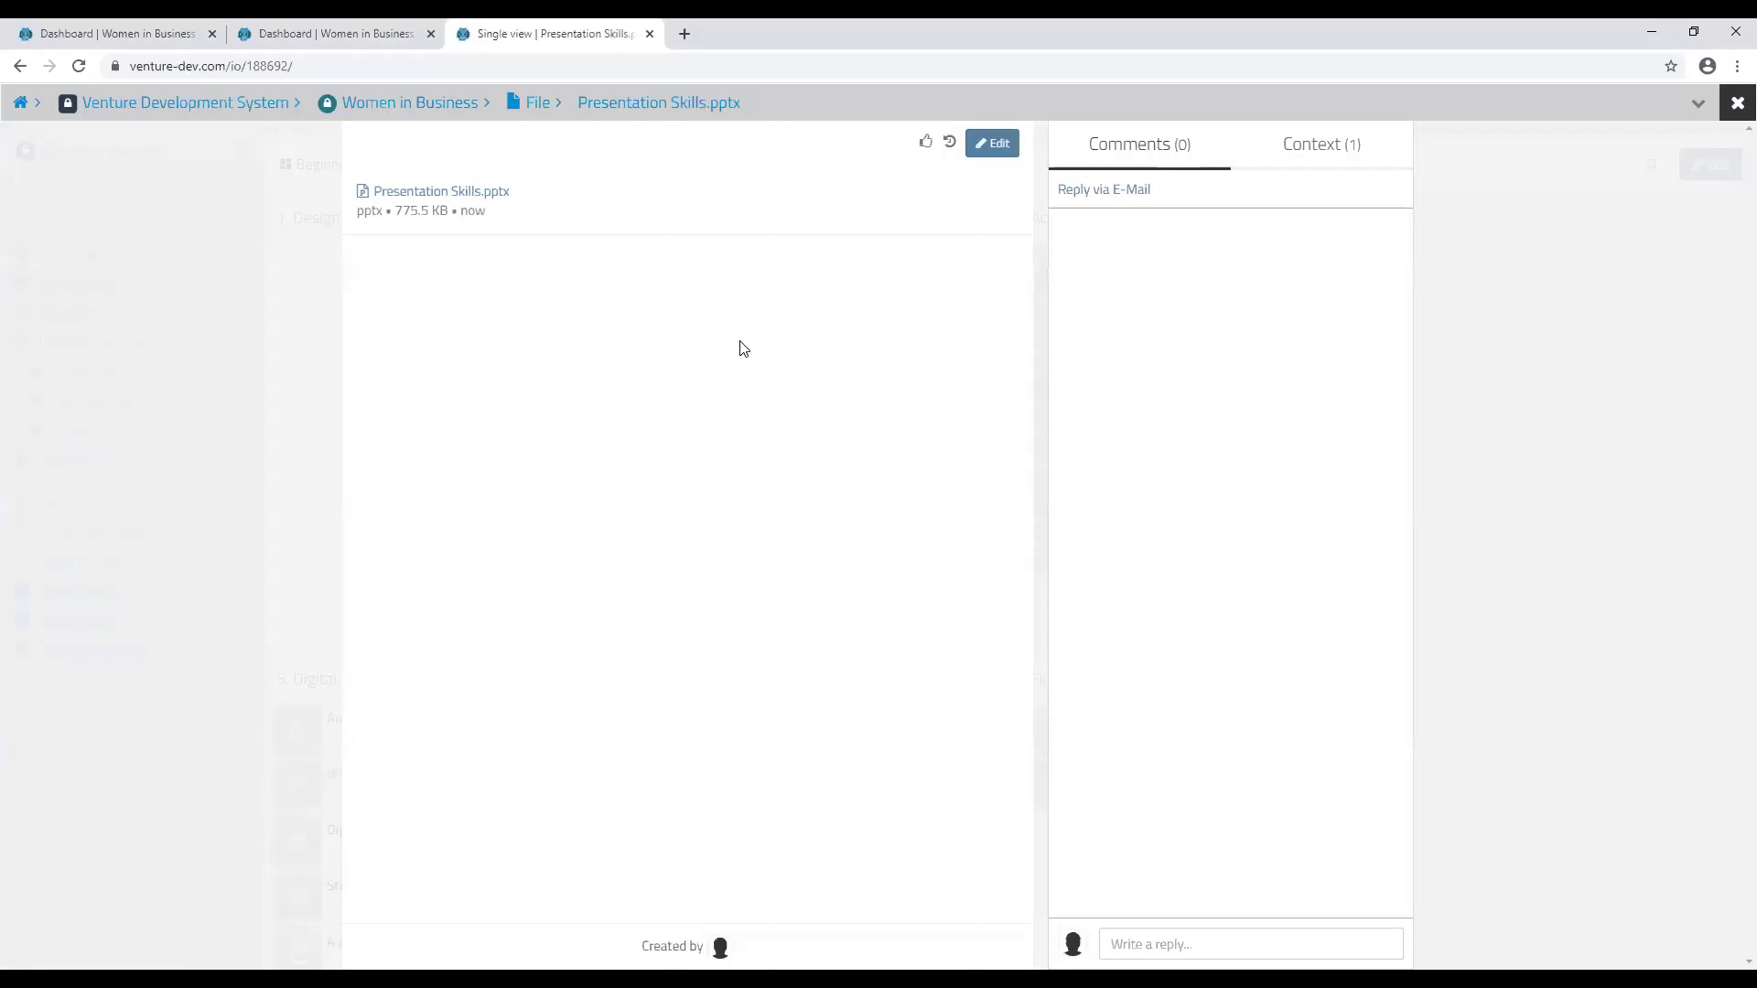
pyautogui.click(426, 197)
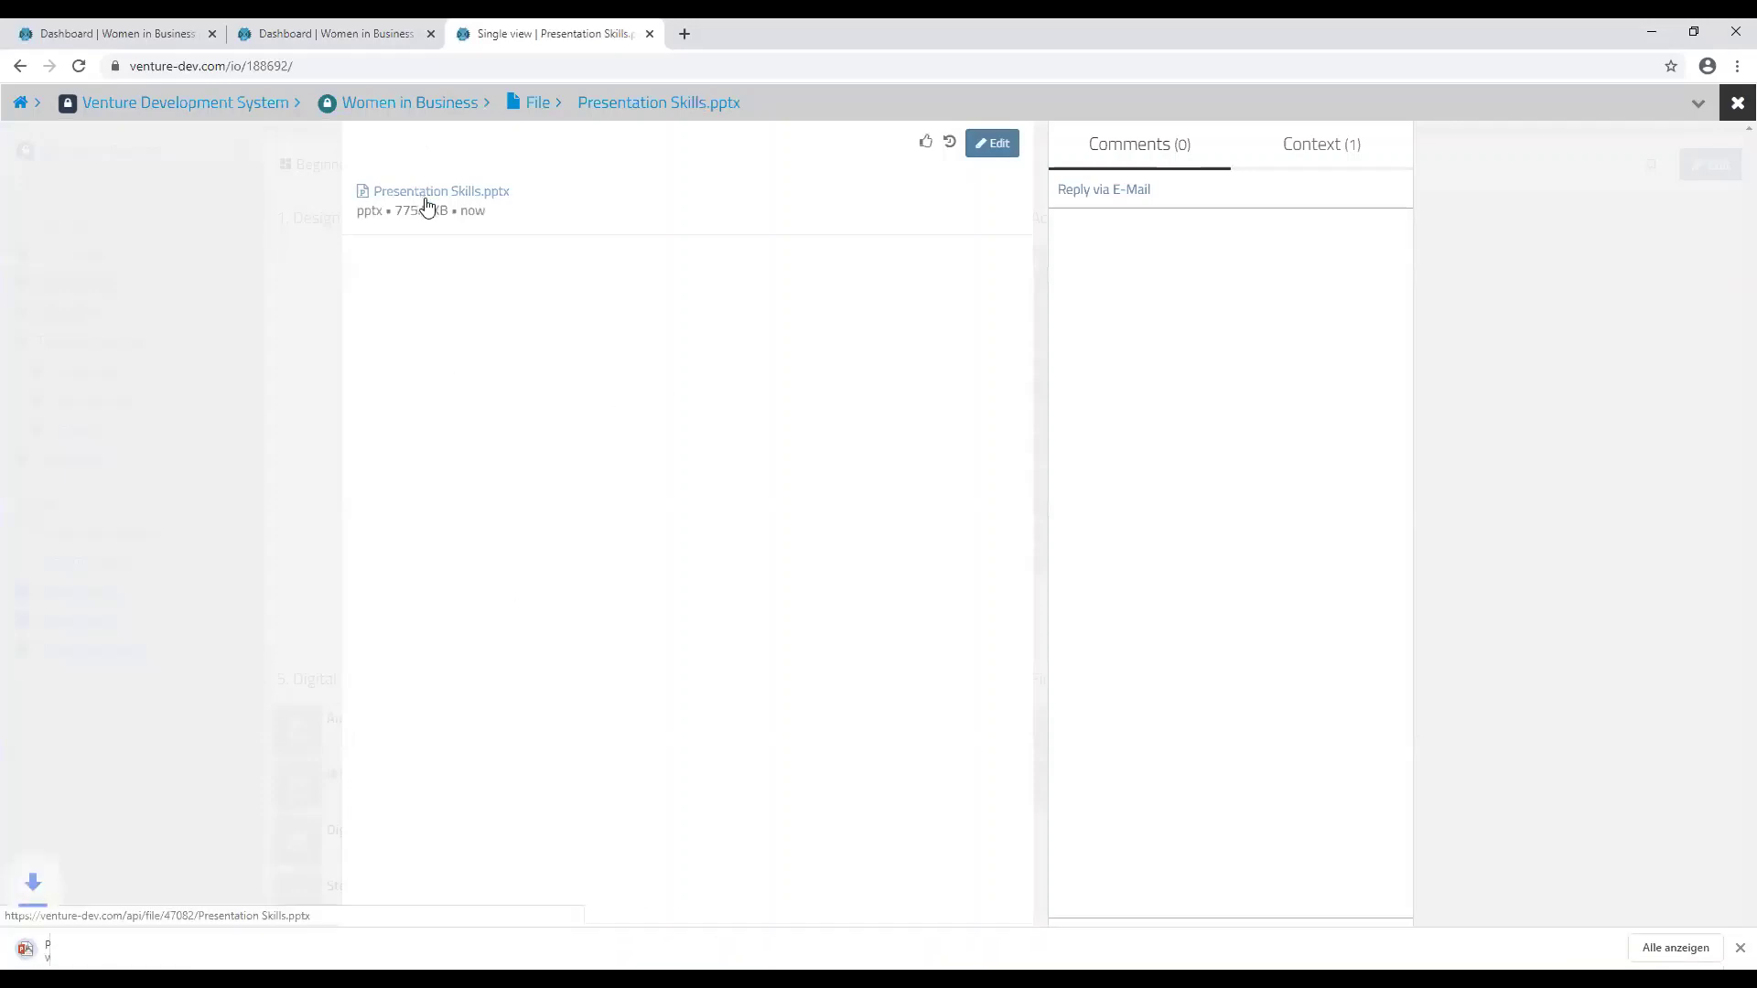
pyautogui.click(119, 951)
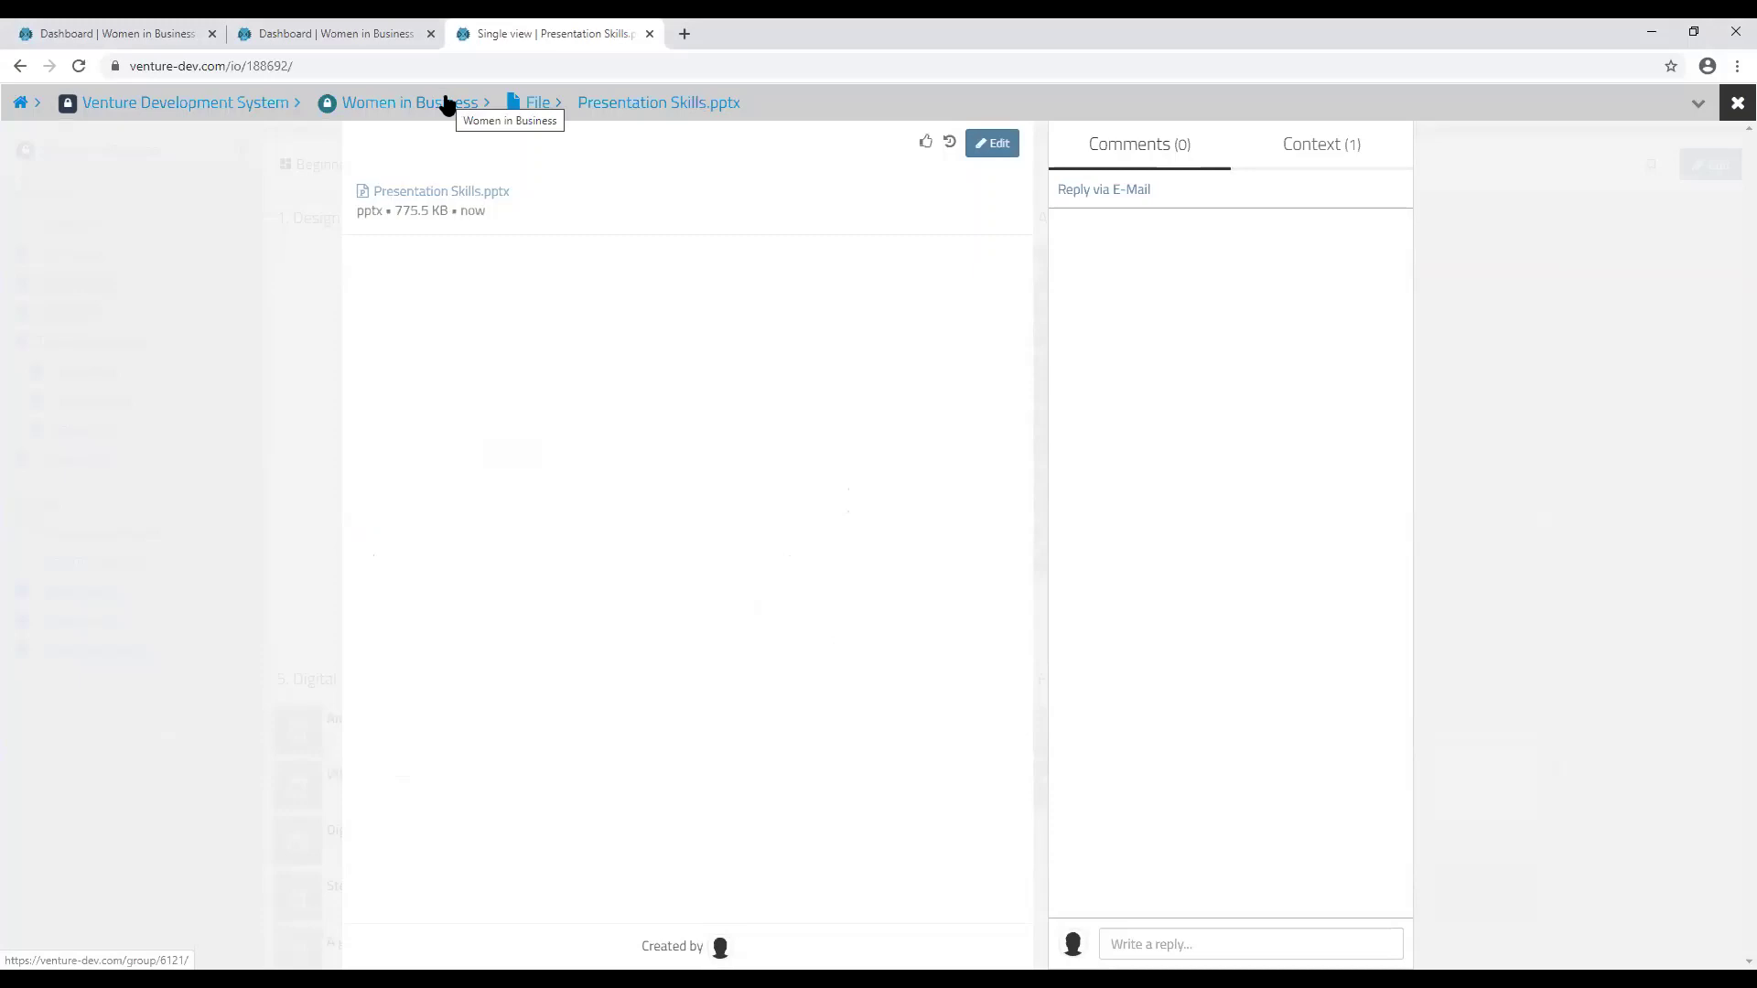
# Step: View the Beginners entry "2.1 How to manage conflict situations" and browse the Intermediate and Advanced training material pages
pyautogui.click(521, 106)
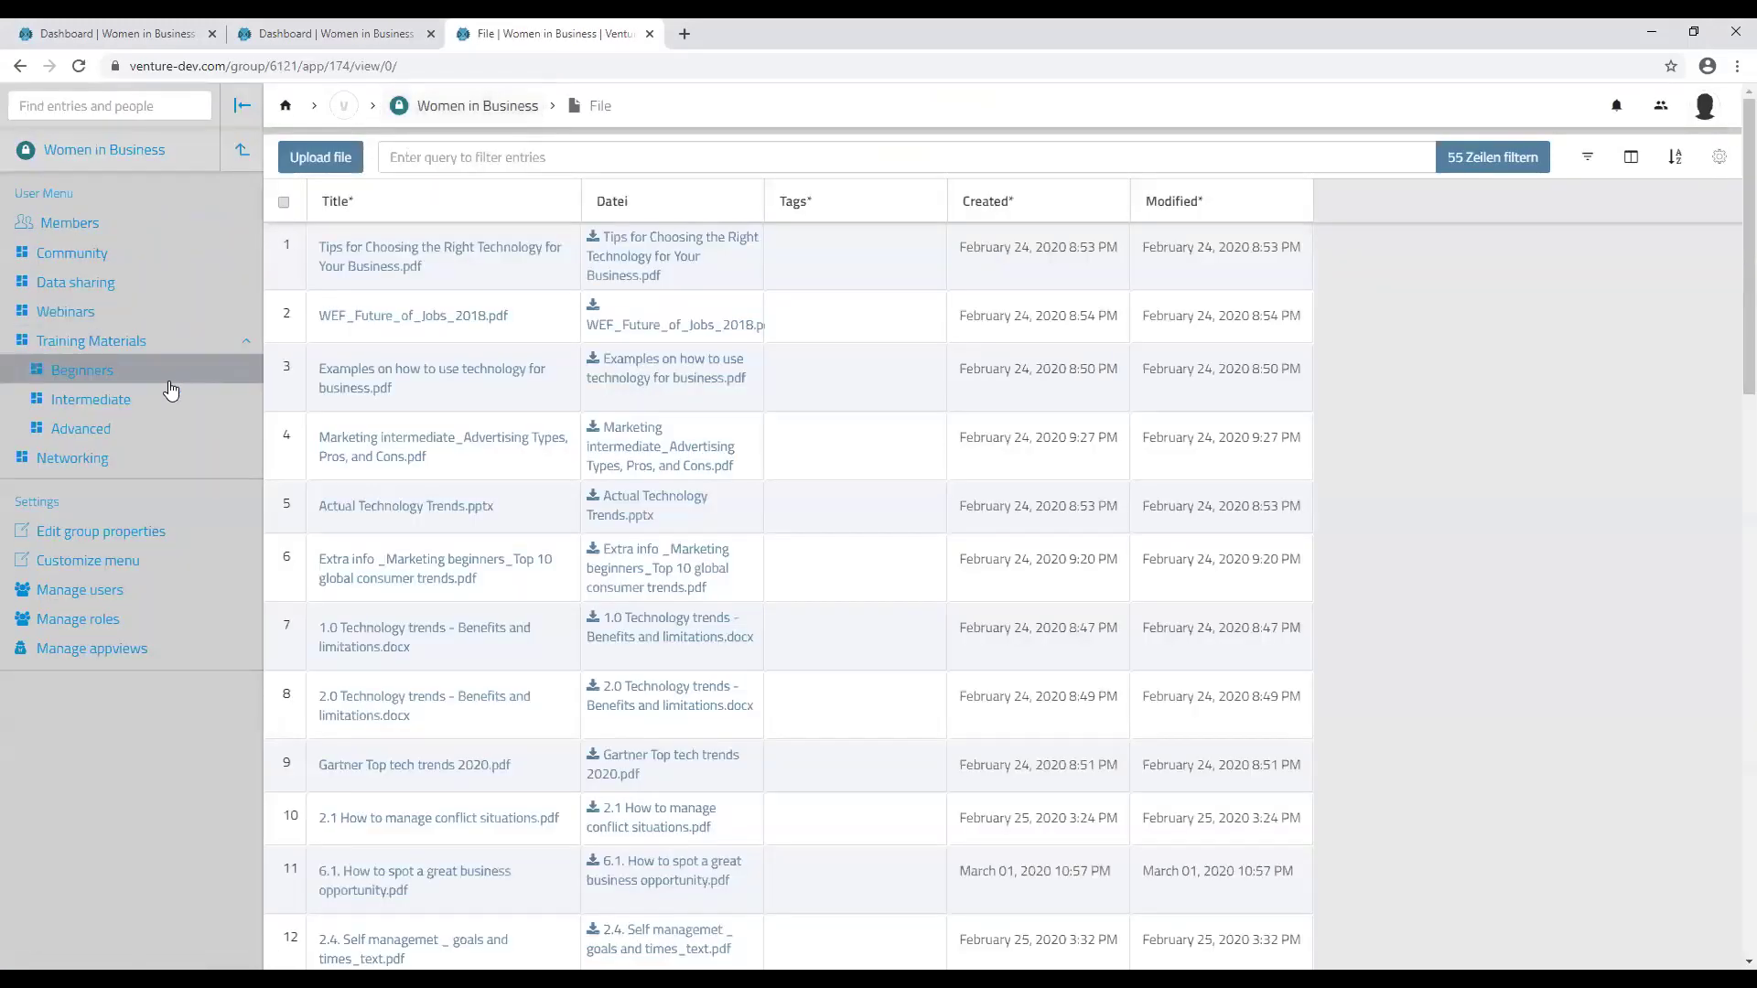
pyautogui.click(168, 379)
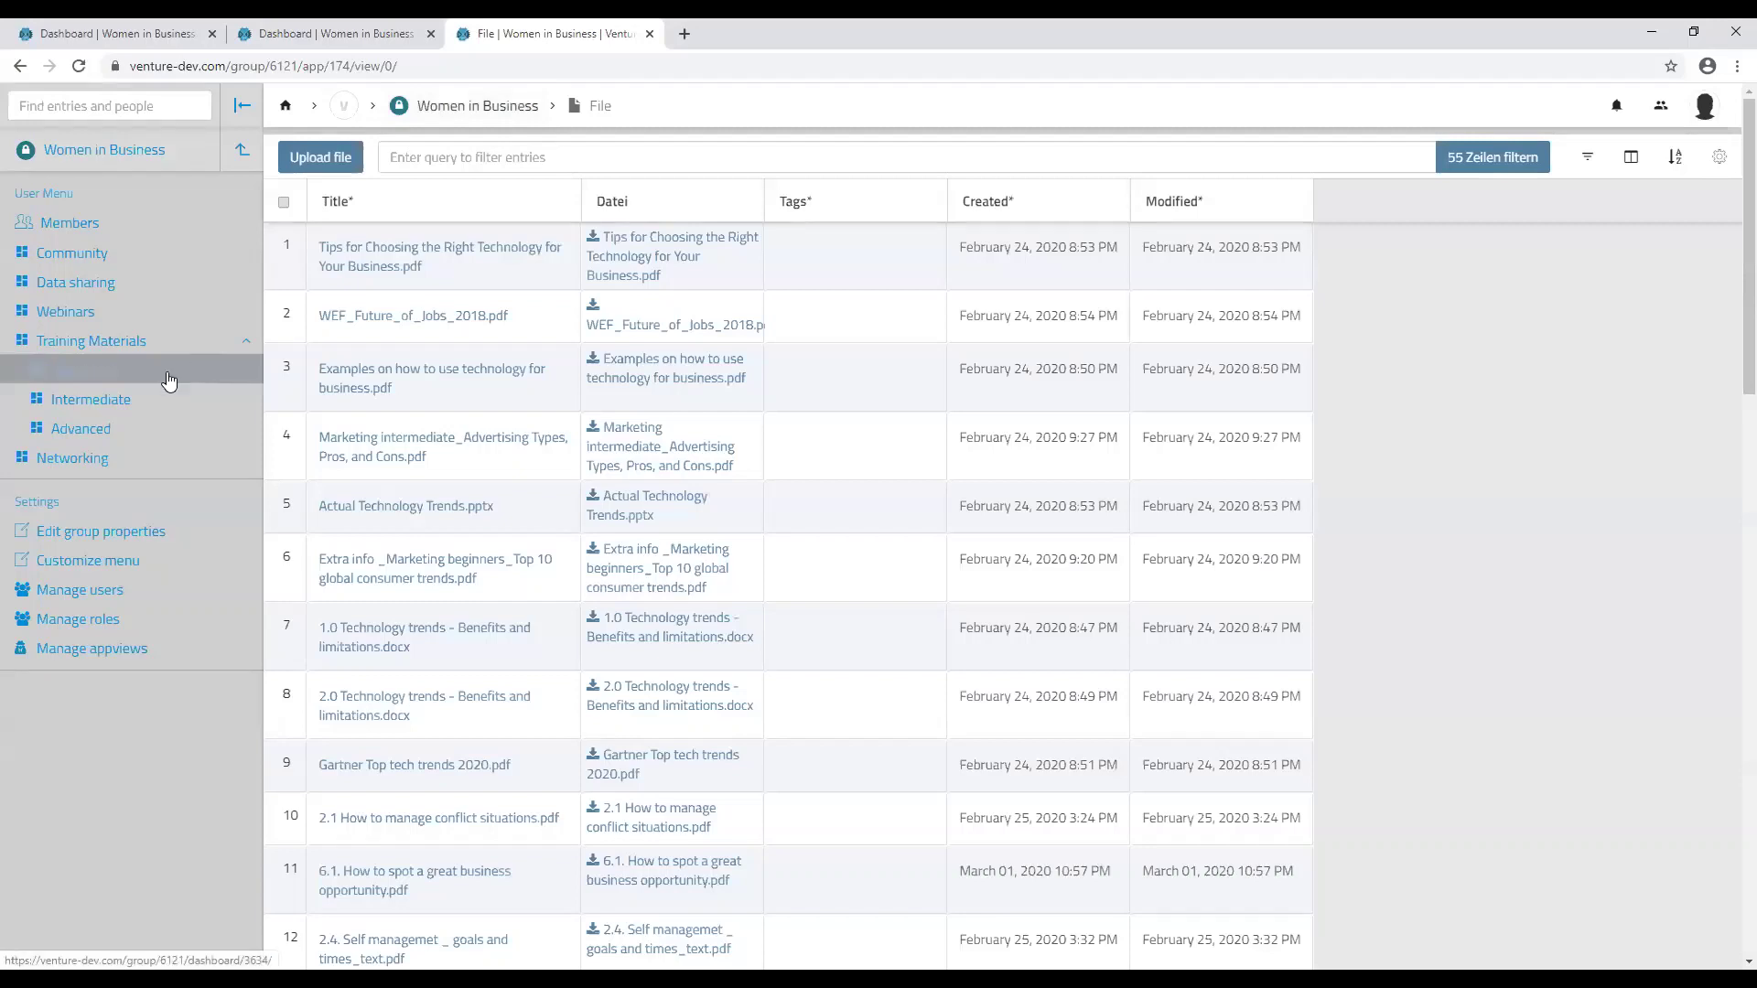
pyautogui.click(604, 273)
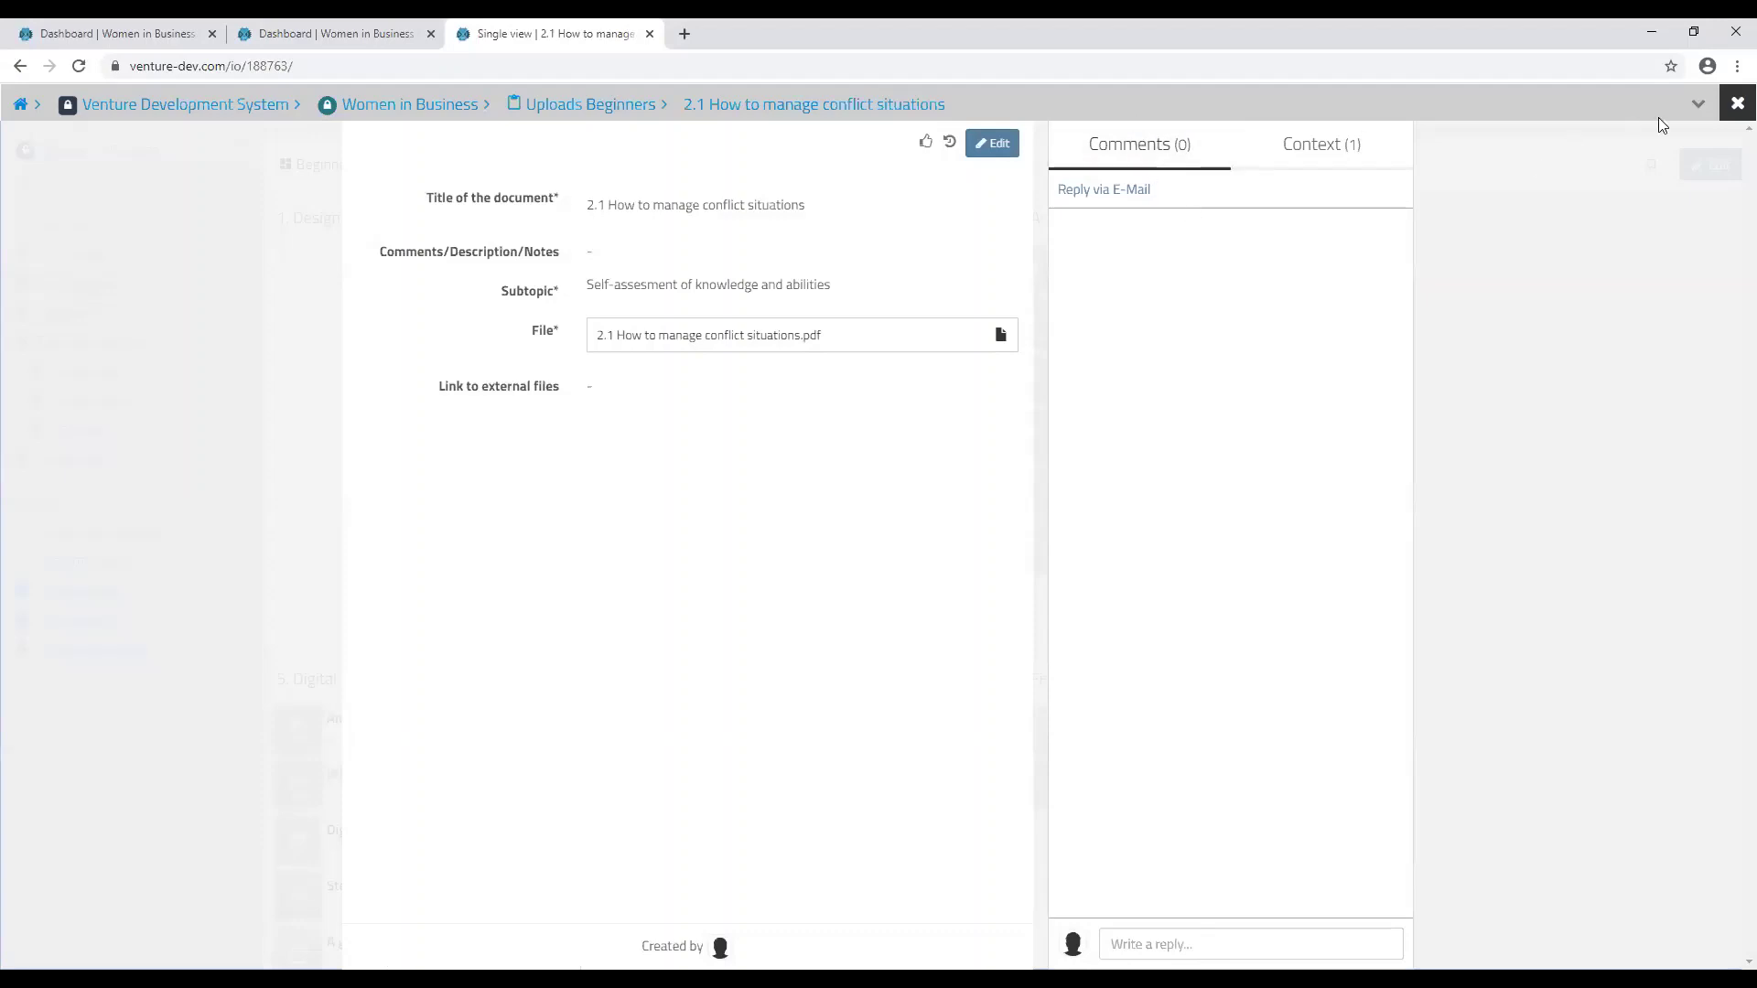
pyautogui.click(1736, 105)
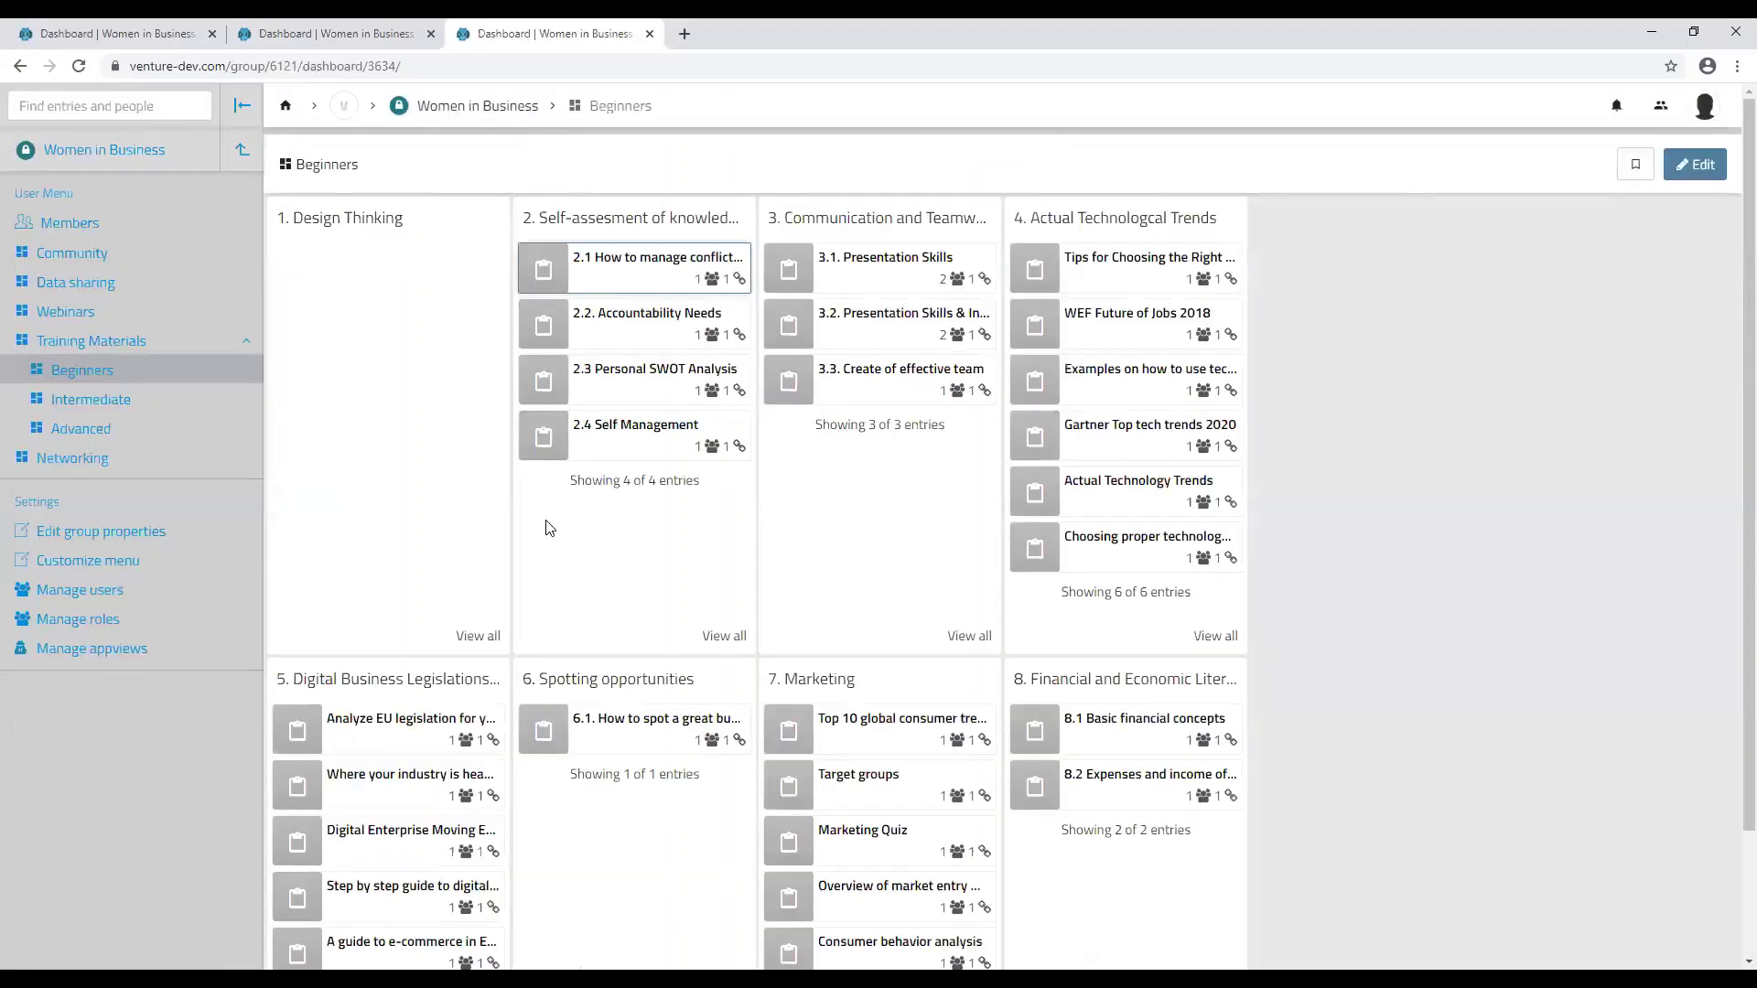
pyautogui.click(203, 413)
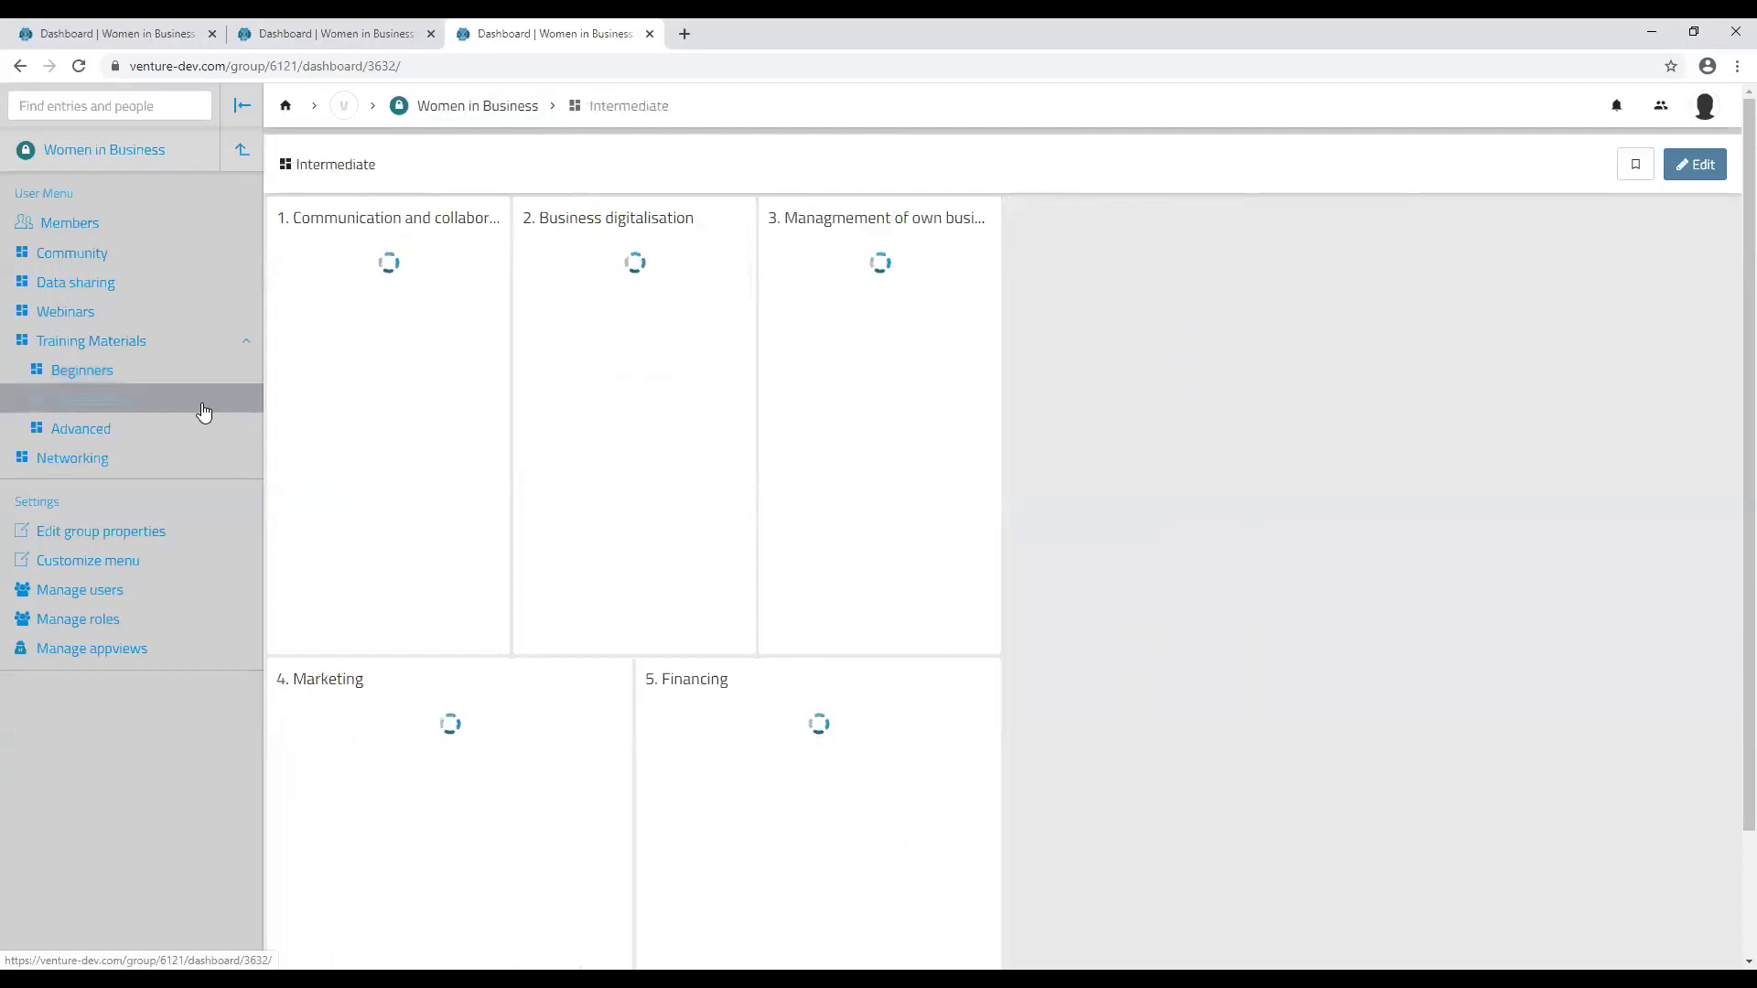
pyautogui.click(200, 429)
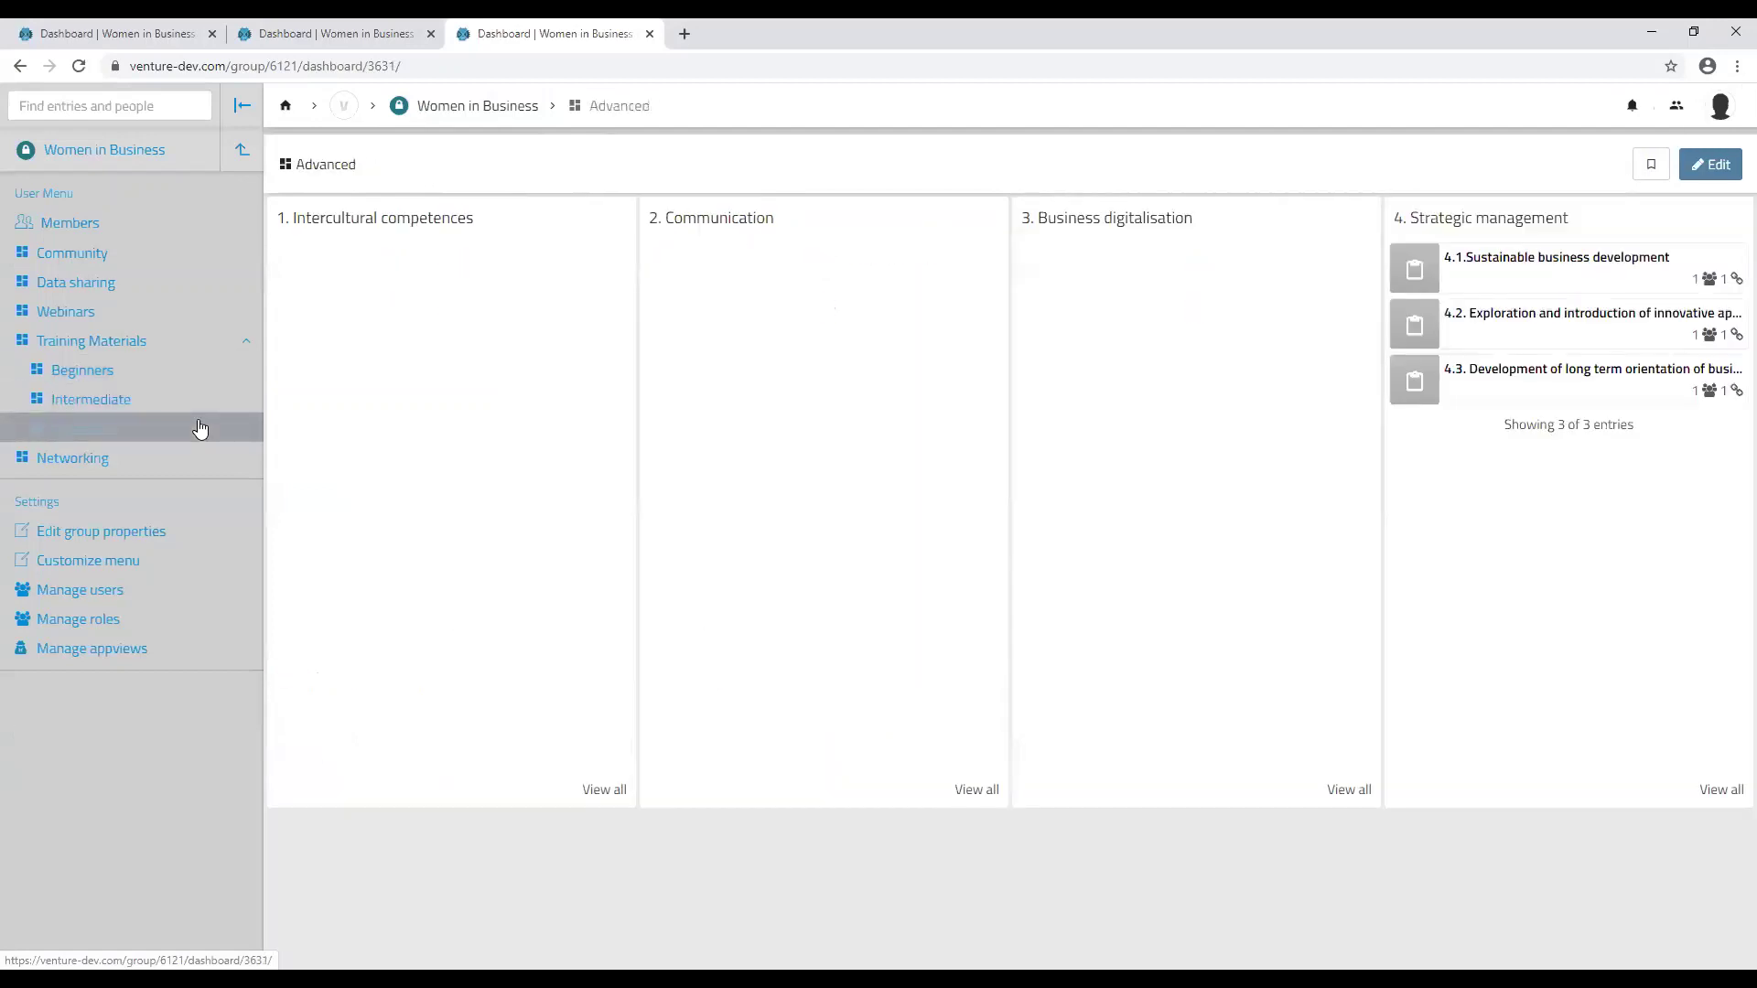
# Step: View the post "Do you have experience with pitching?" in the Networking area and return to the group's Community page
pyautogui.click(185, 457)
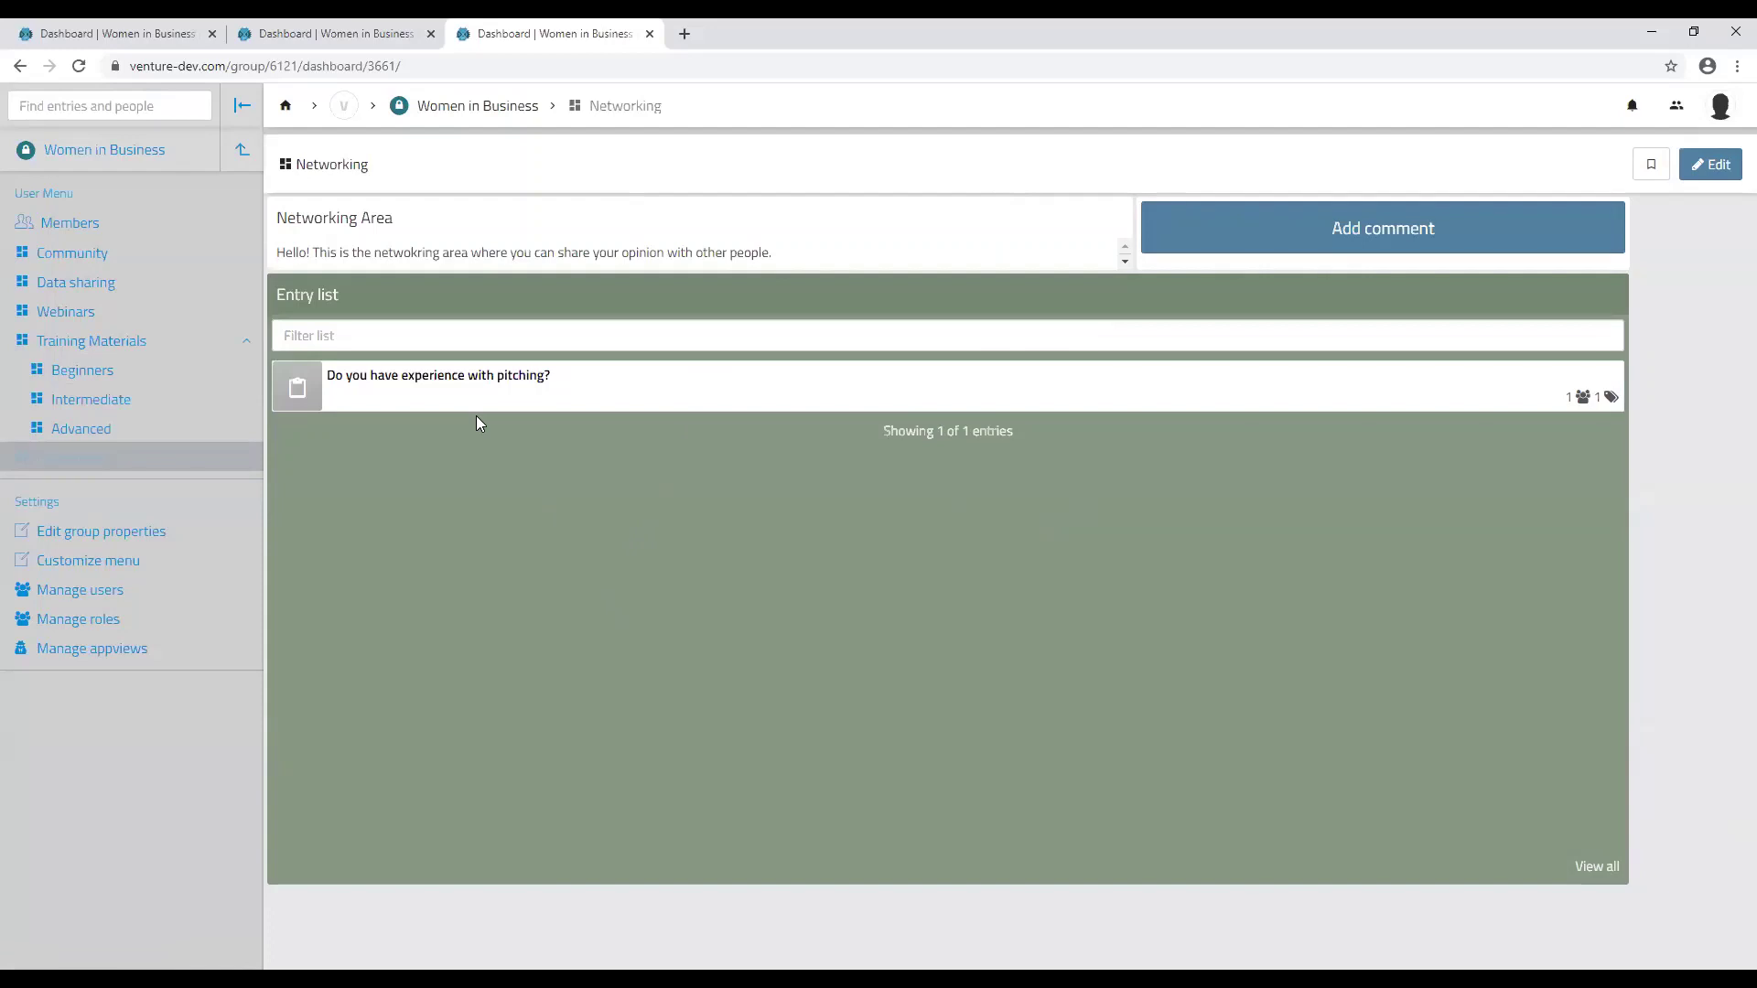
pyautogui.click(586, 399)
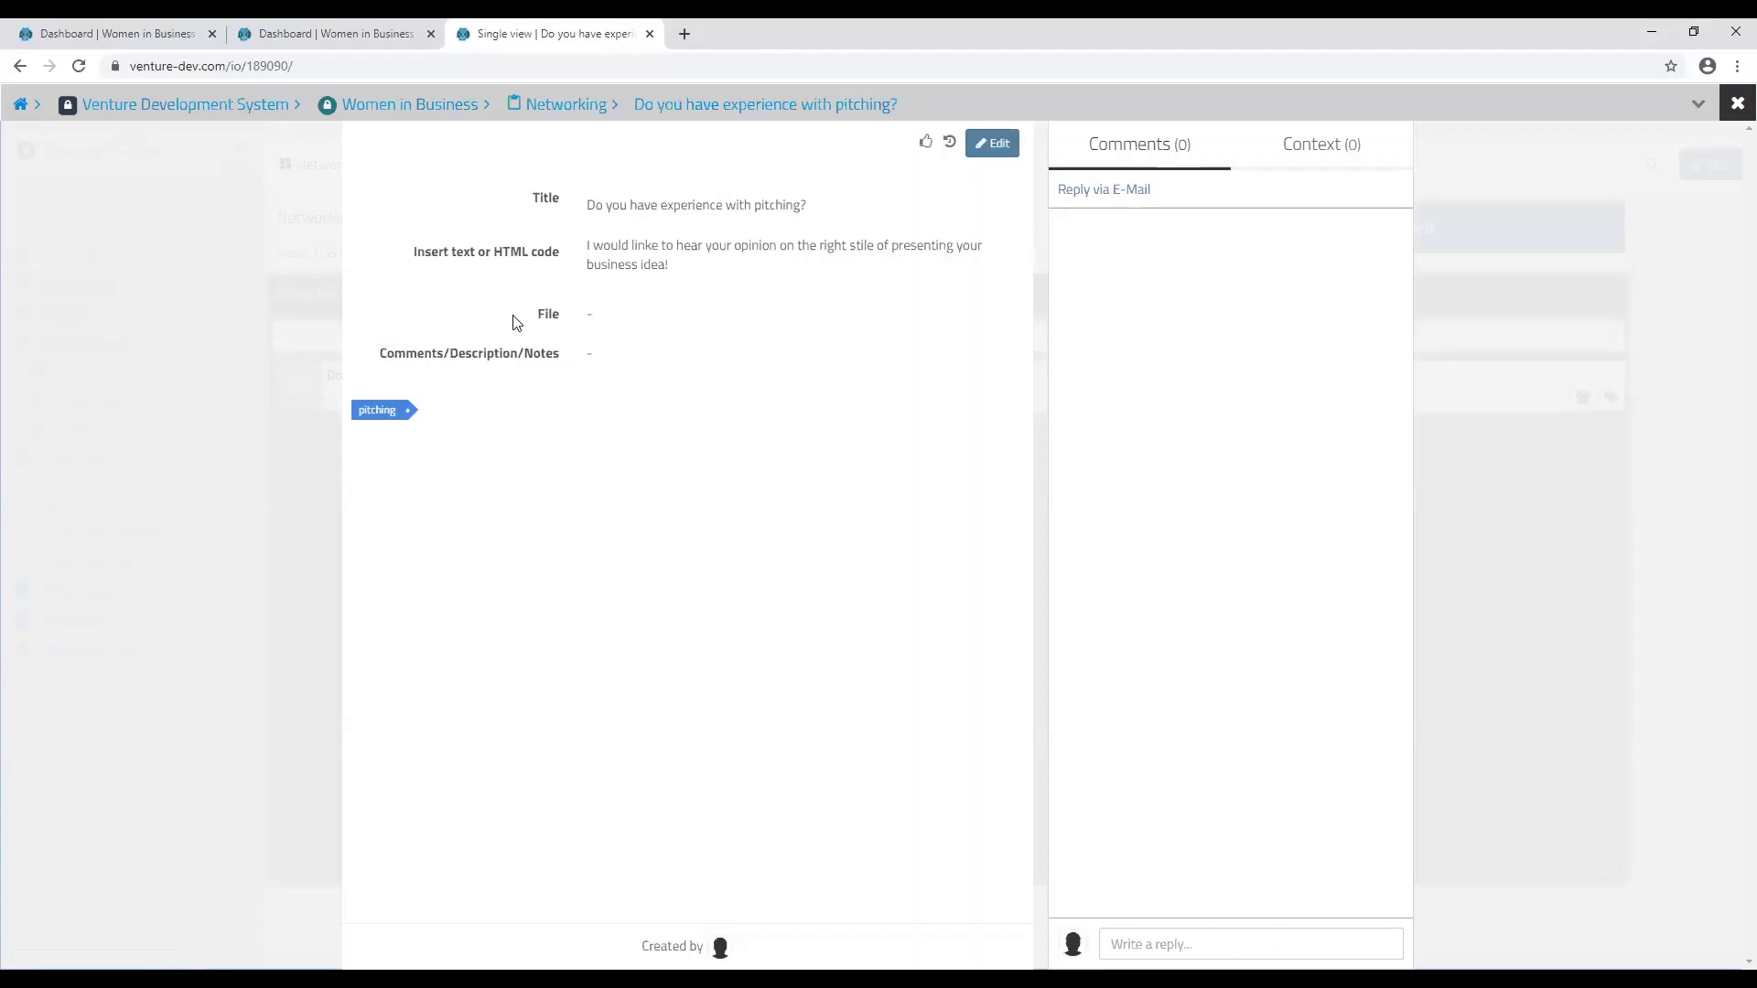
pyautogui.click(578, 119)
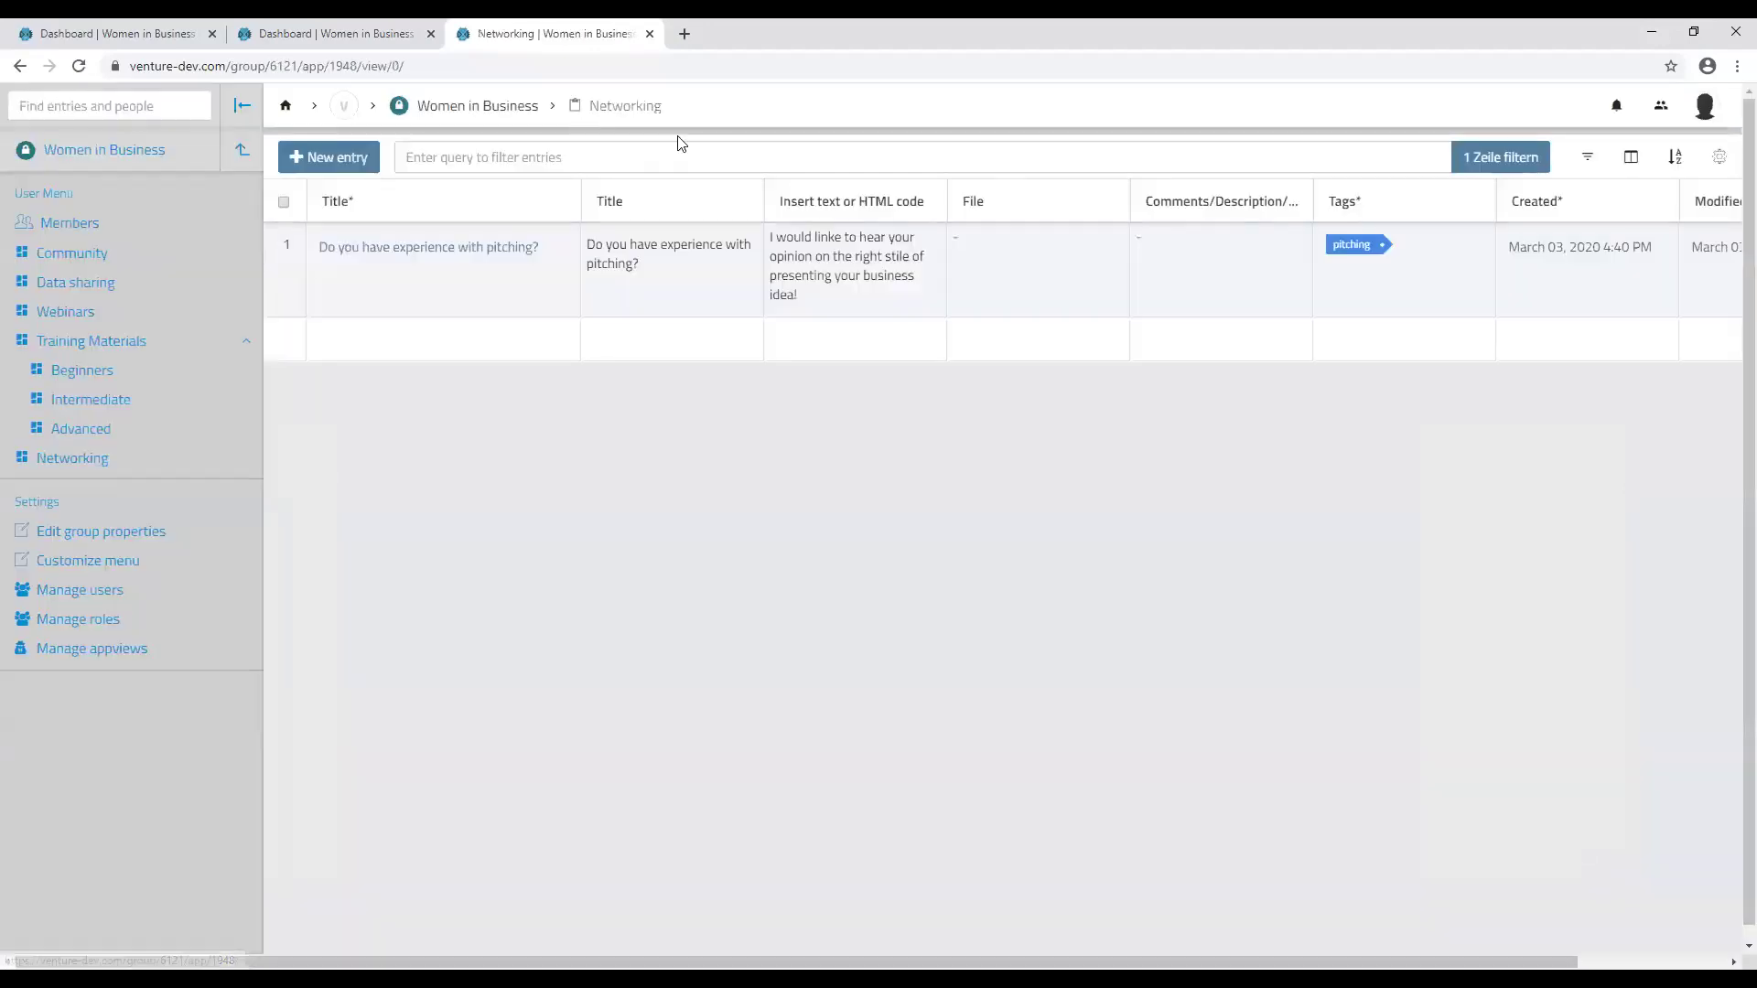
pyautogui.click(474, 110)
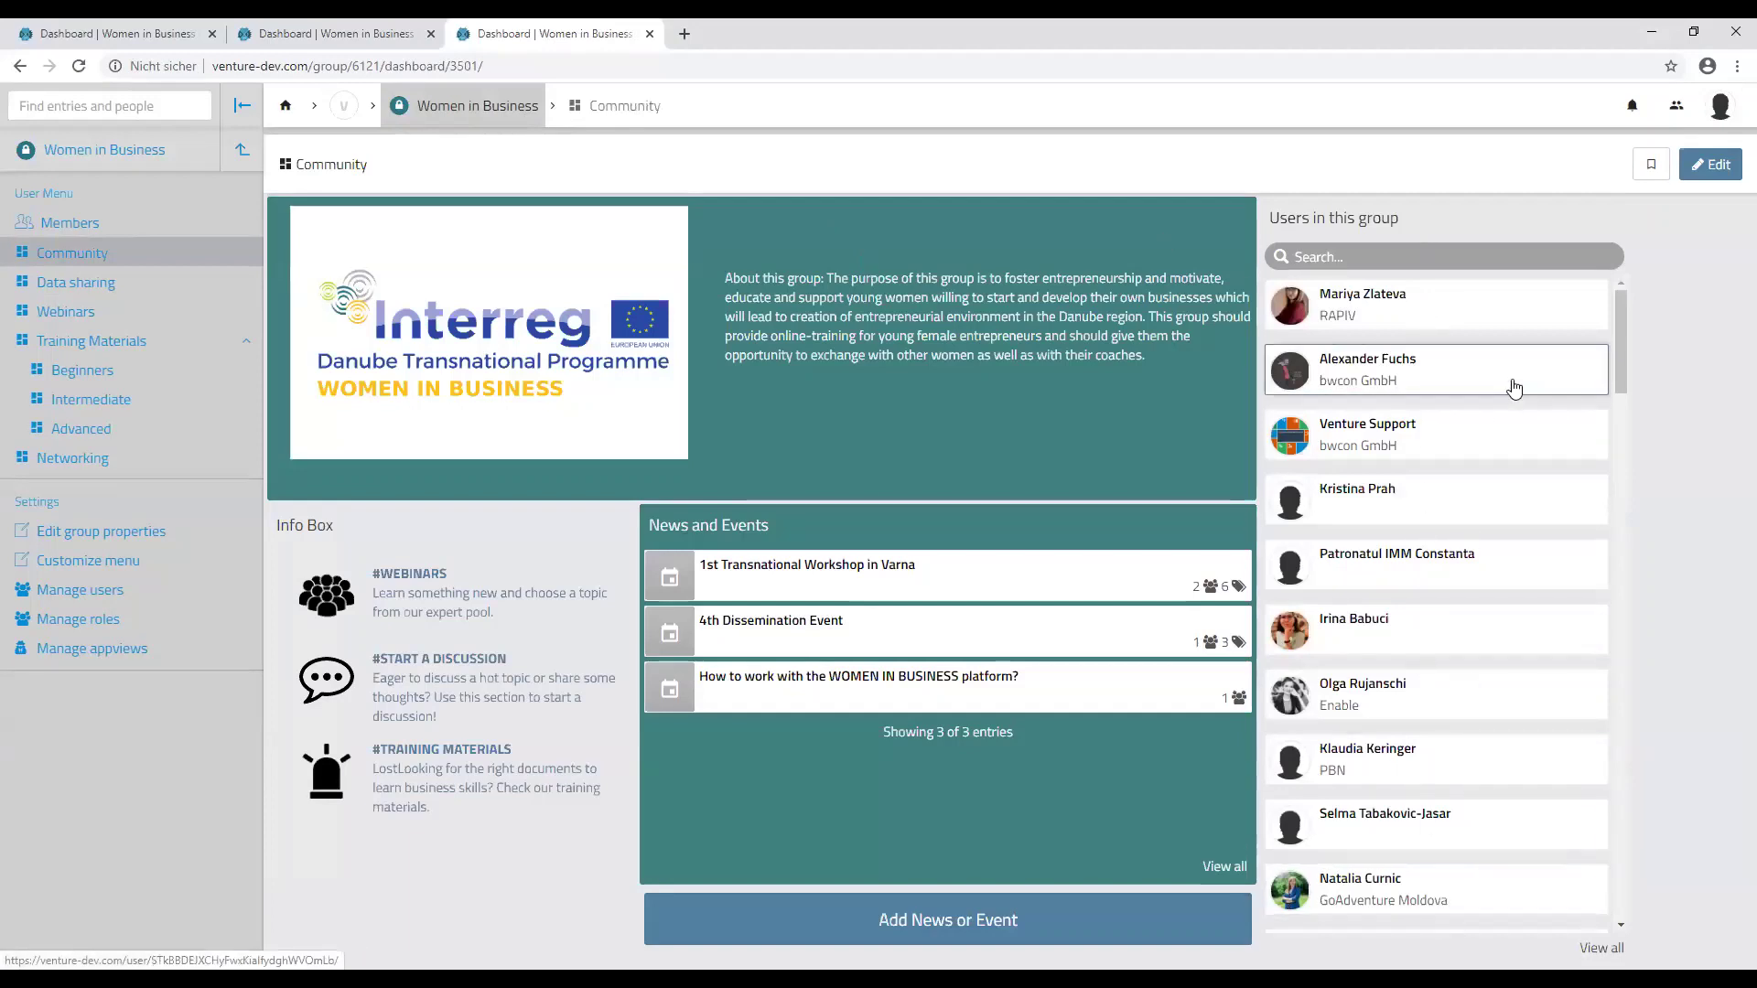
# Step: Look at the first listed group member's activities and contact information, and return to the Women in Business group from the platform's start page
pyautogui.click(1470, 317)
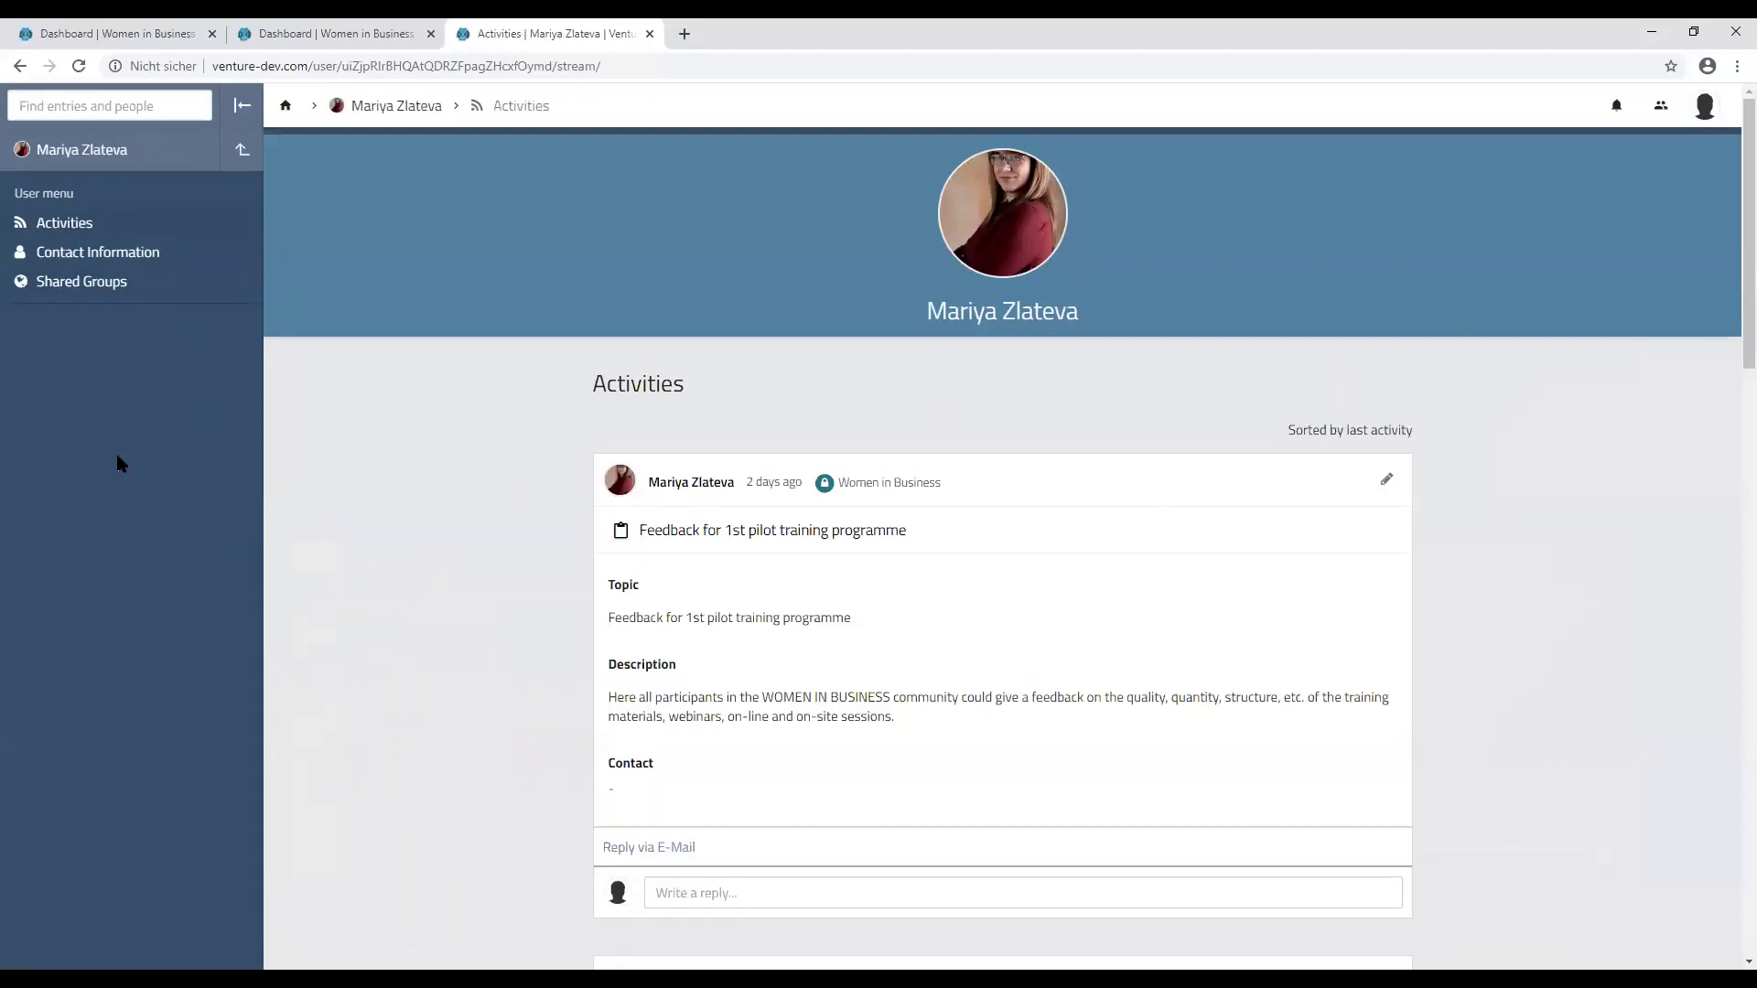
pyautogui.click(135, 251)
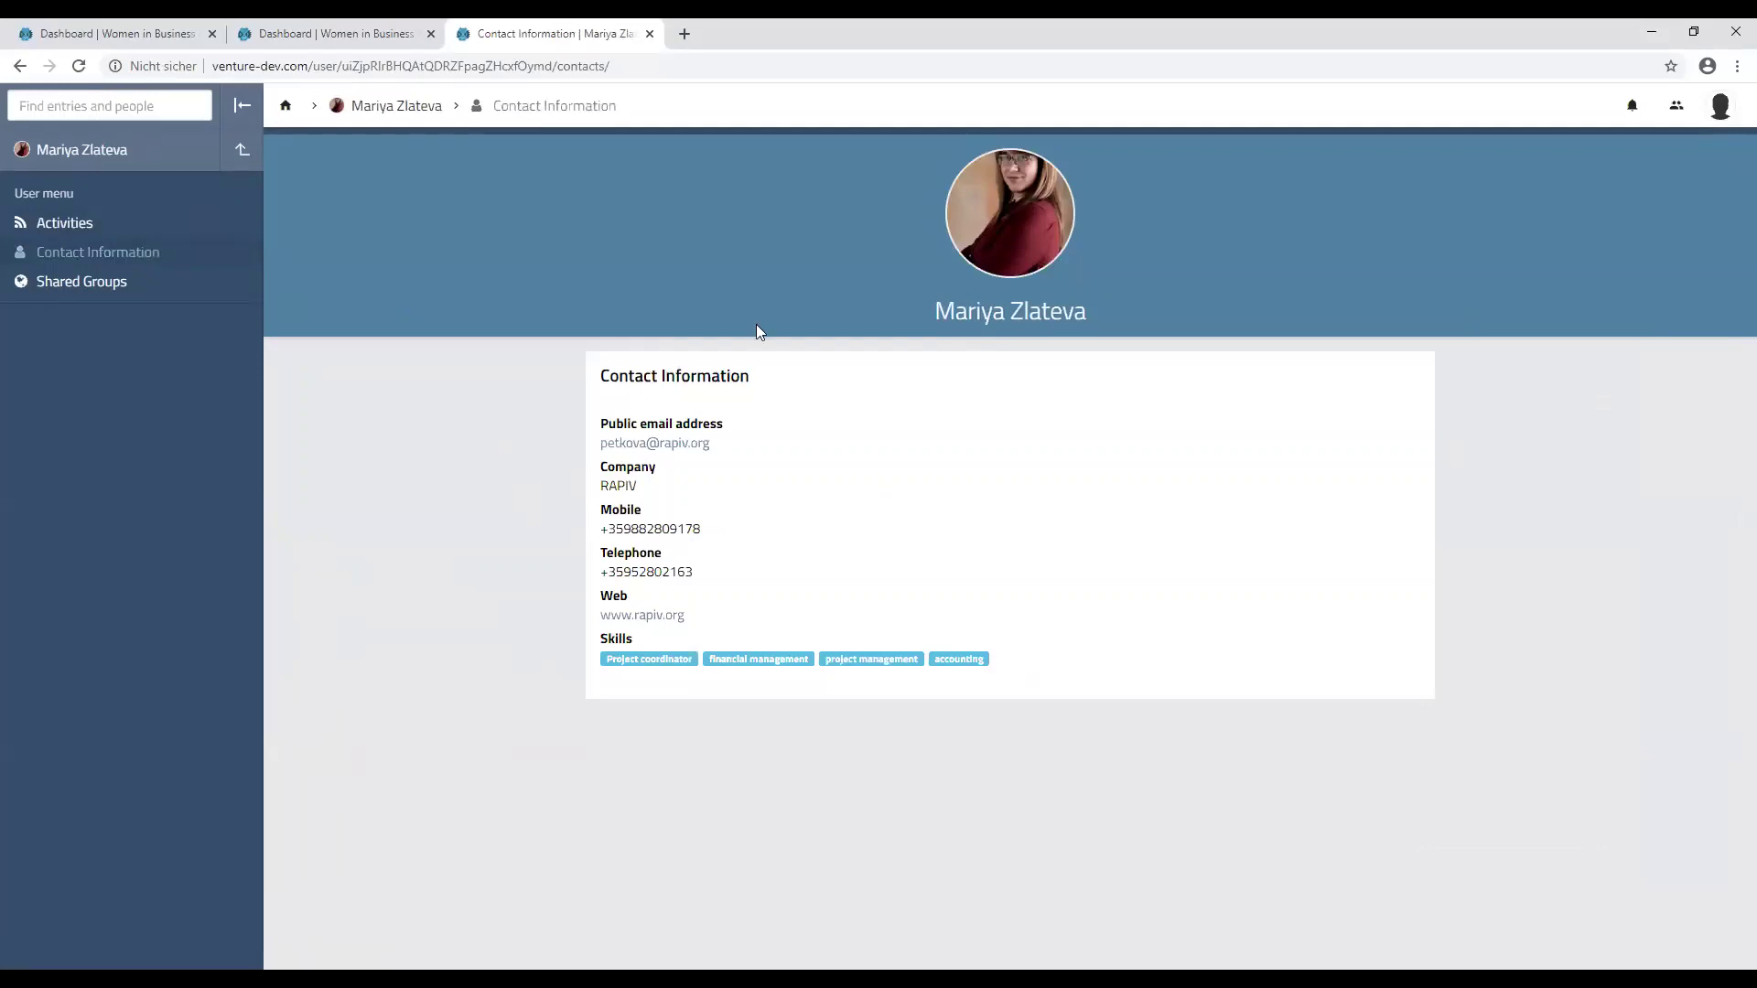
pyautogui.click(407, 108)
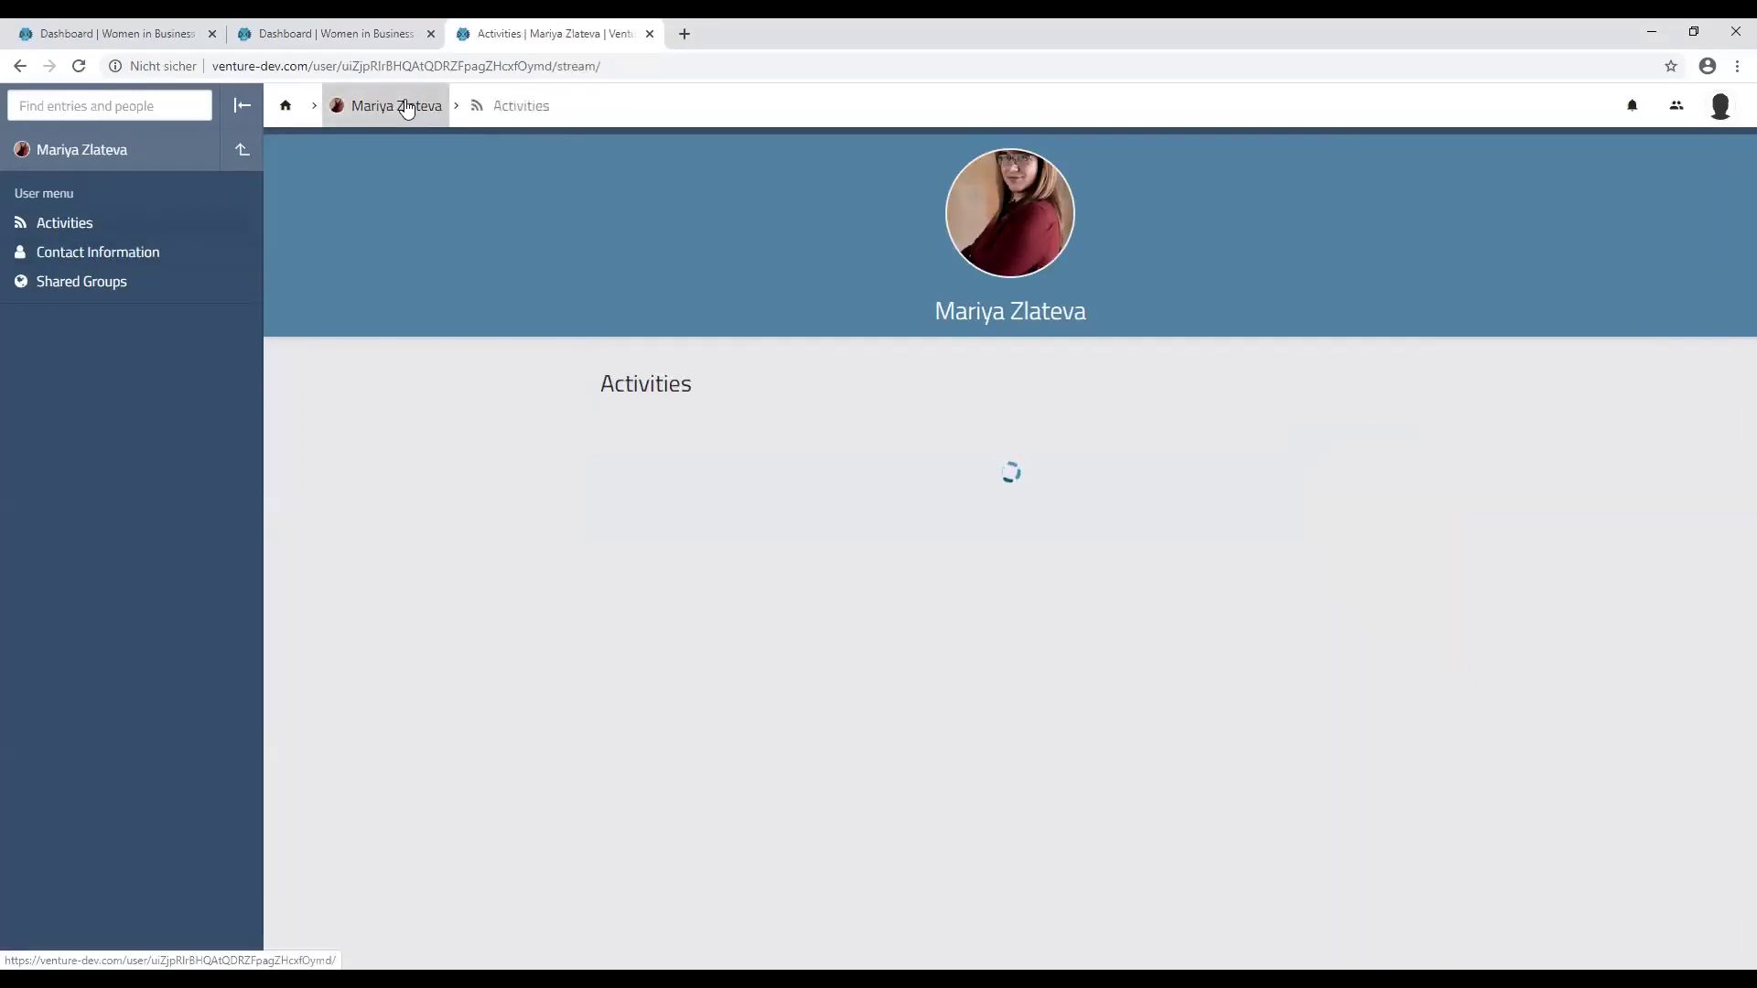
pyautogui.click(286, 108)
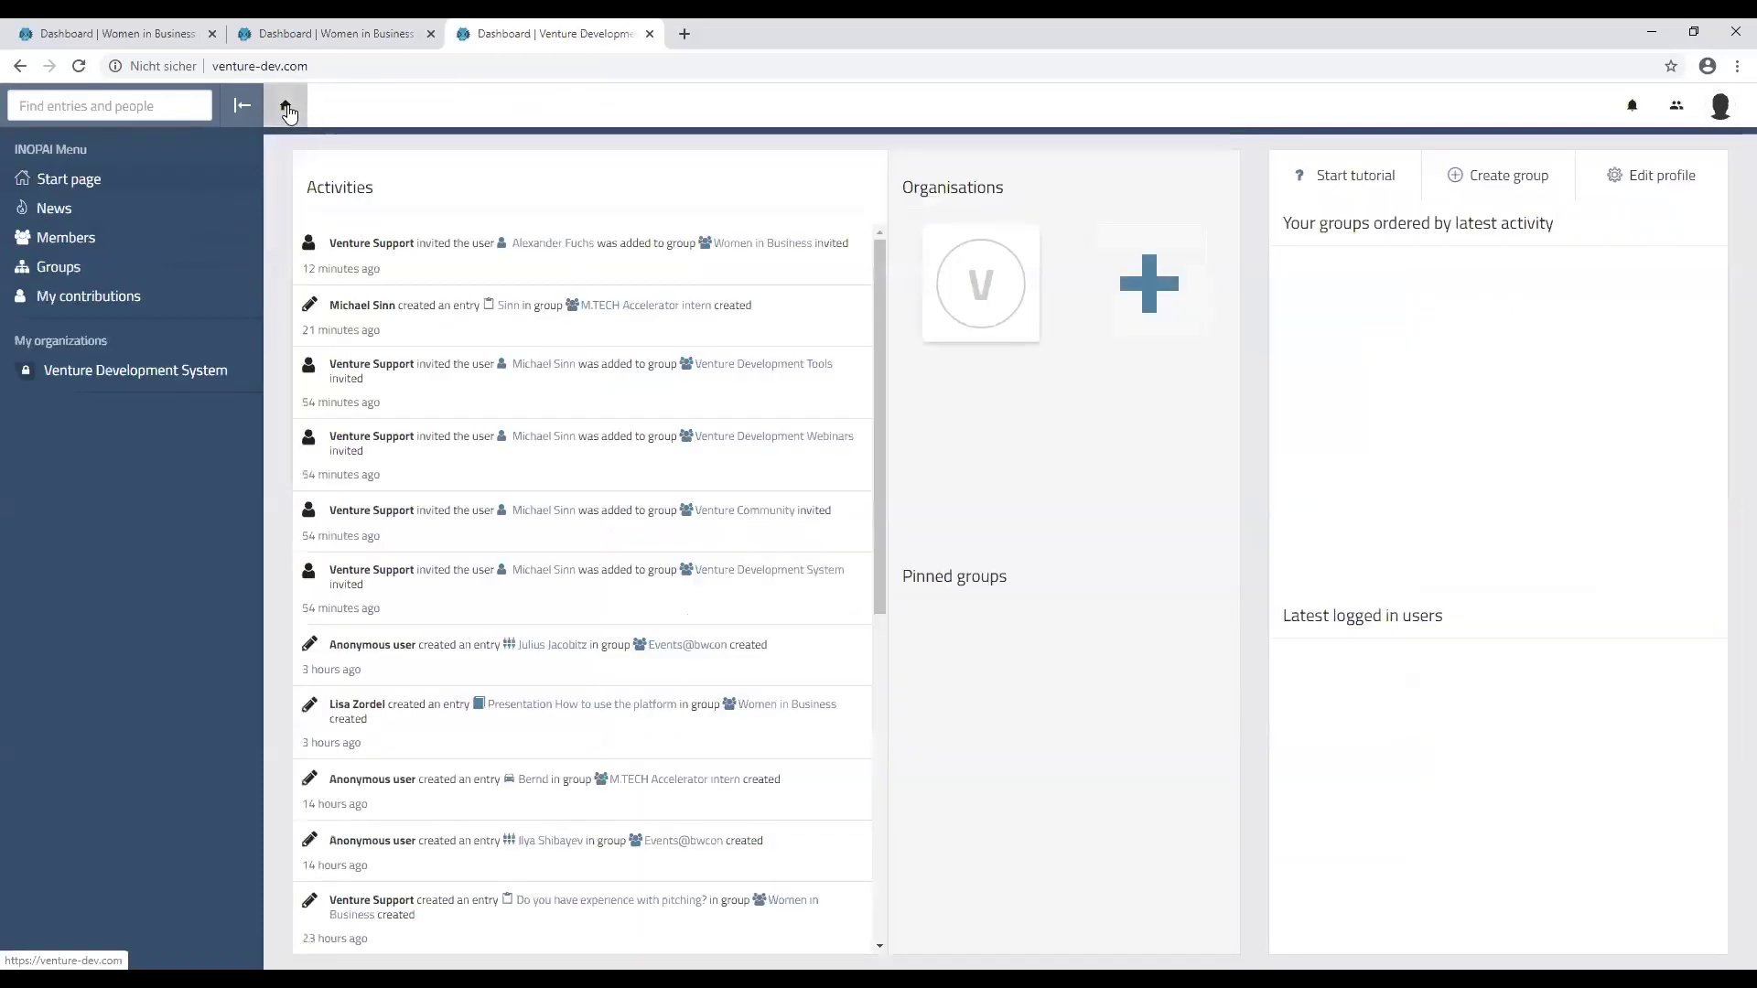
pyautogui.click(1432, 340)
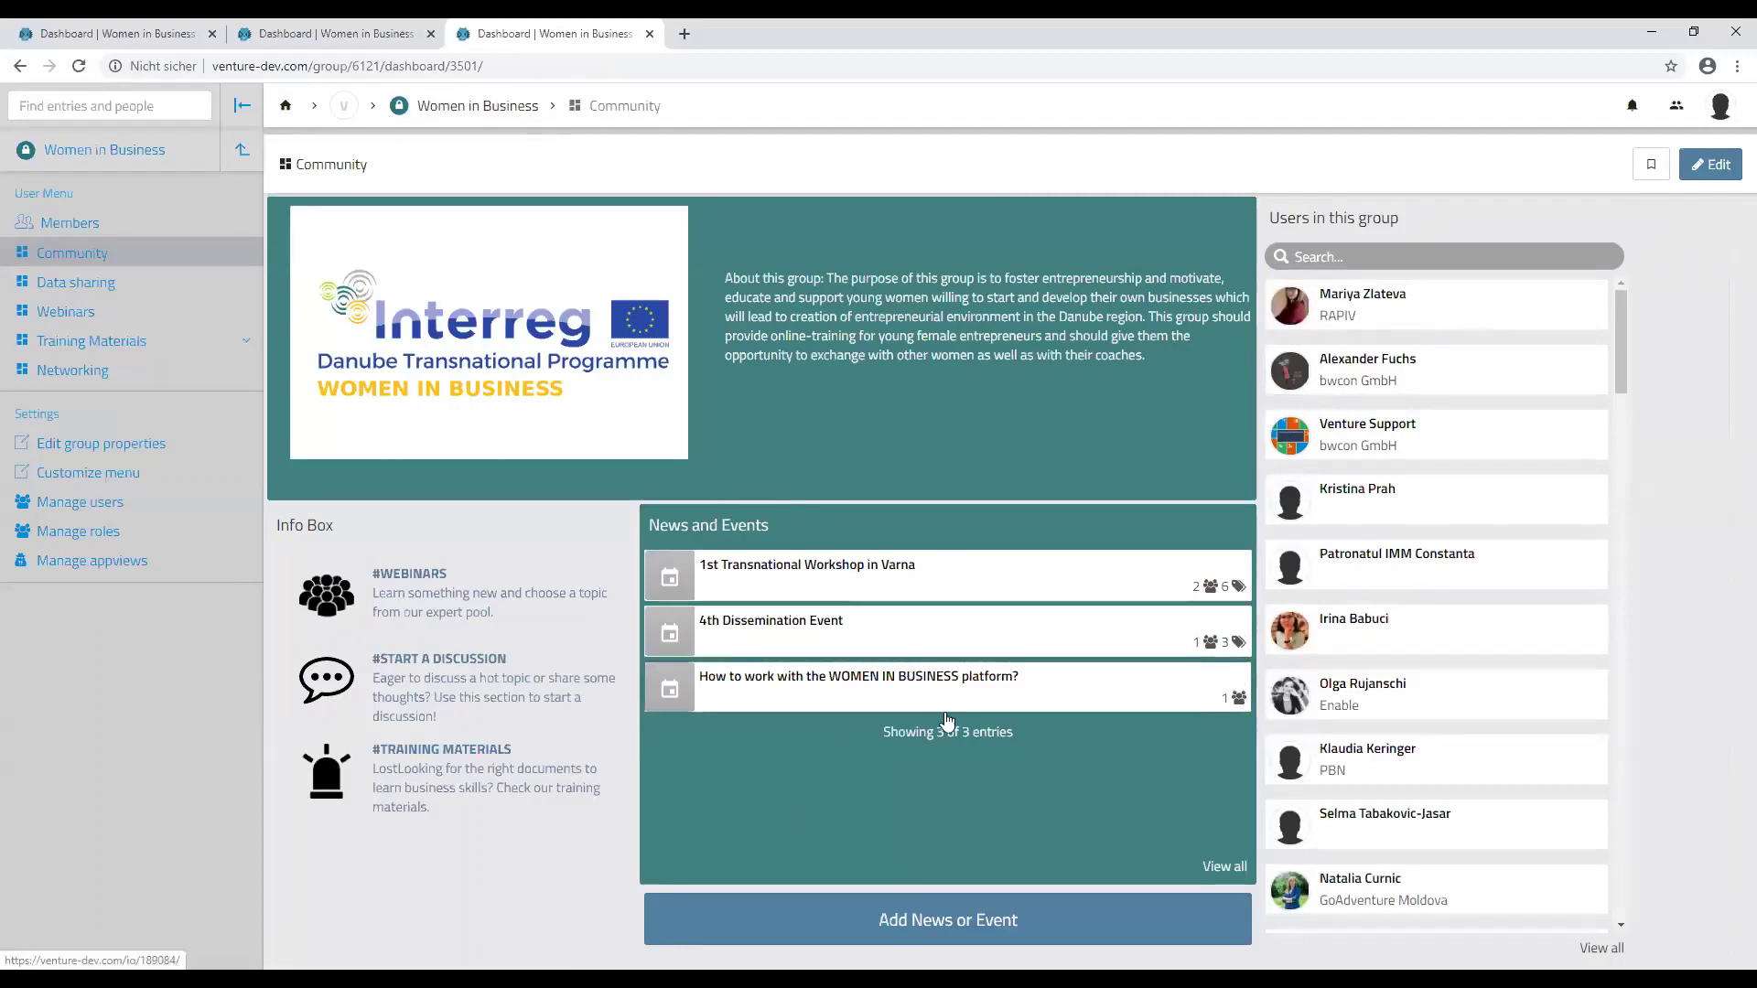
# Step: View the event "How to work with the WOMEN IN BUSINESS platform?" and visit the group's Training Materials and Networking pages
pyautogui.click(1097, 701)
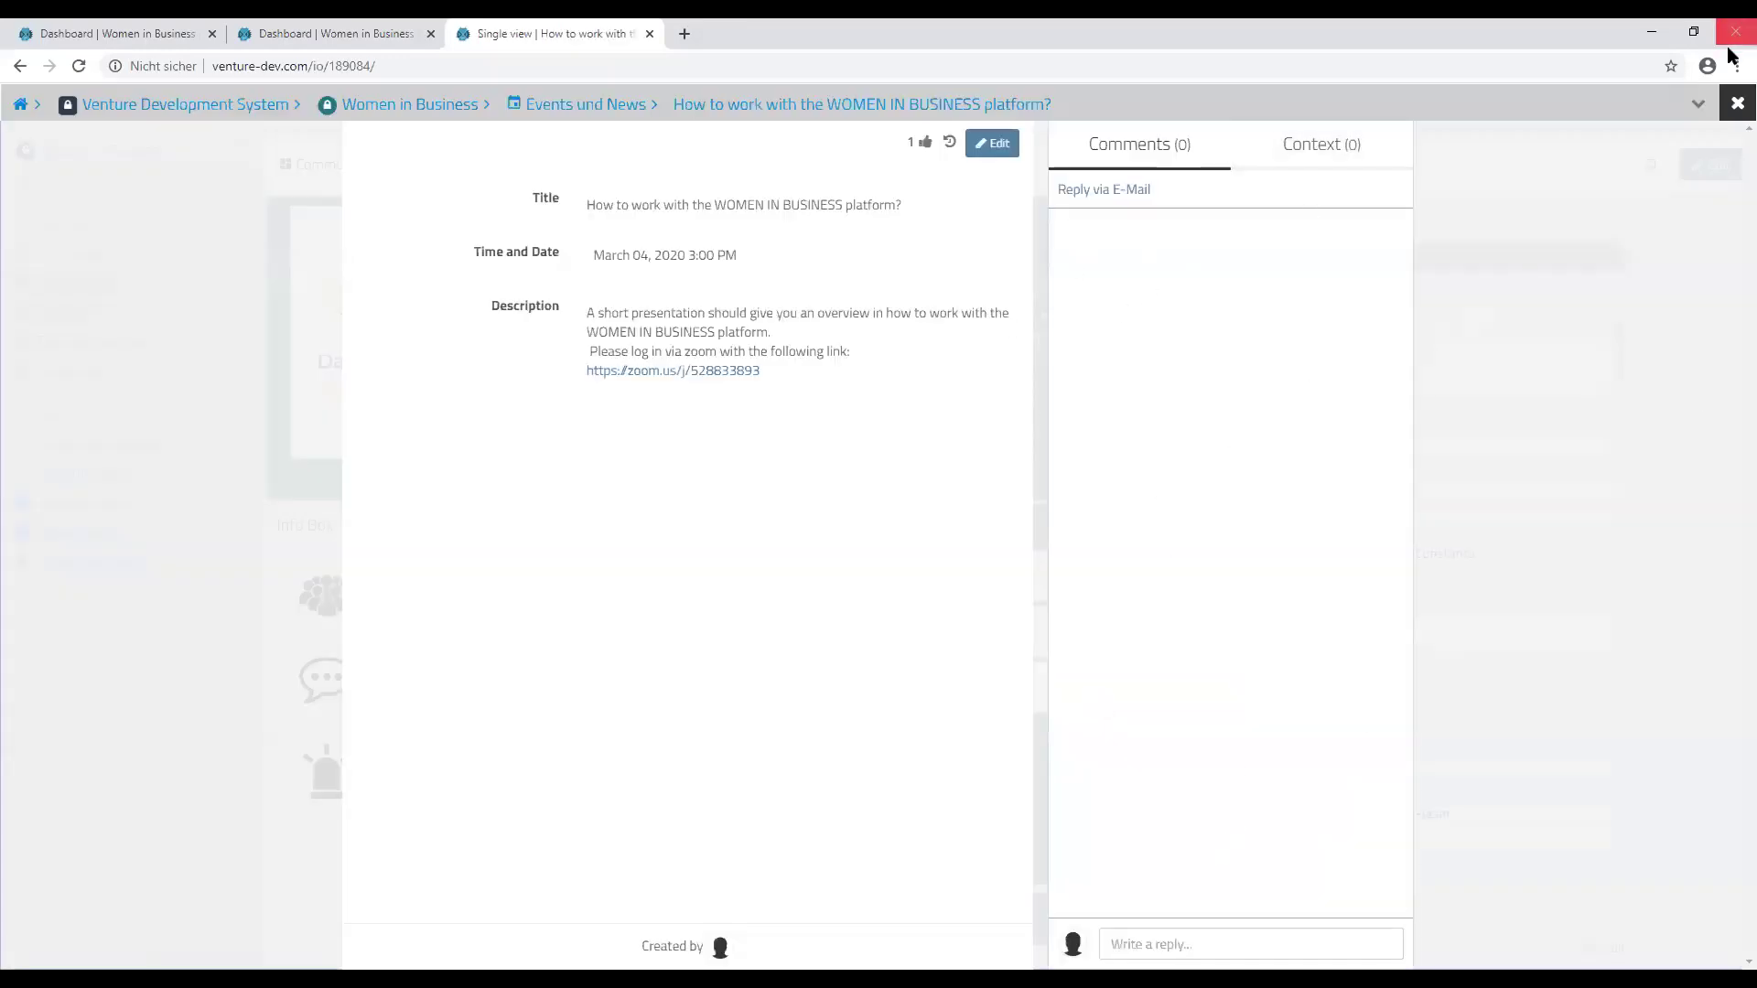
pyautogui.click(1736, 104)
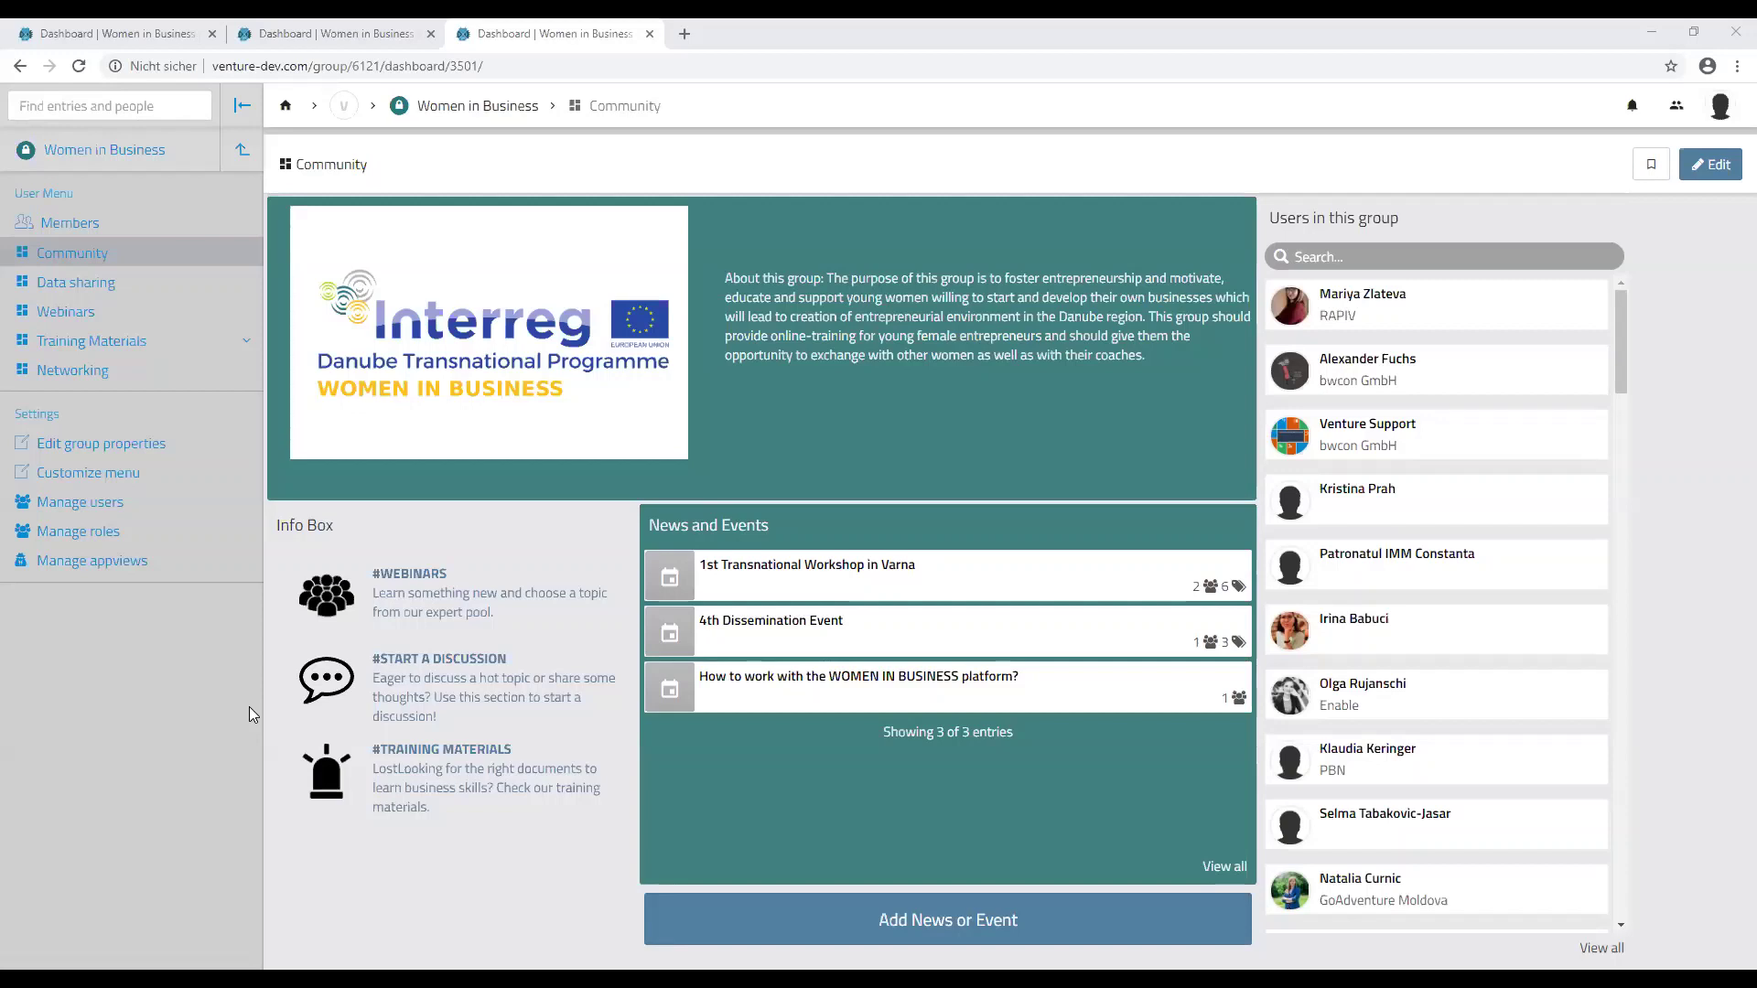
pyautogui.click(89, 343)
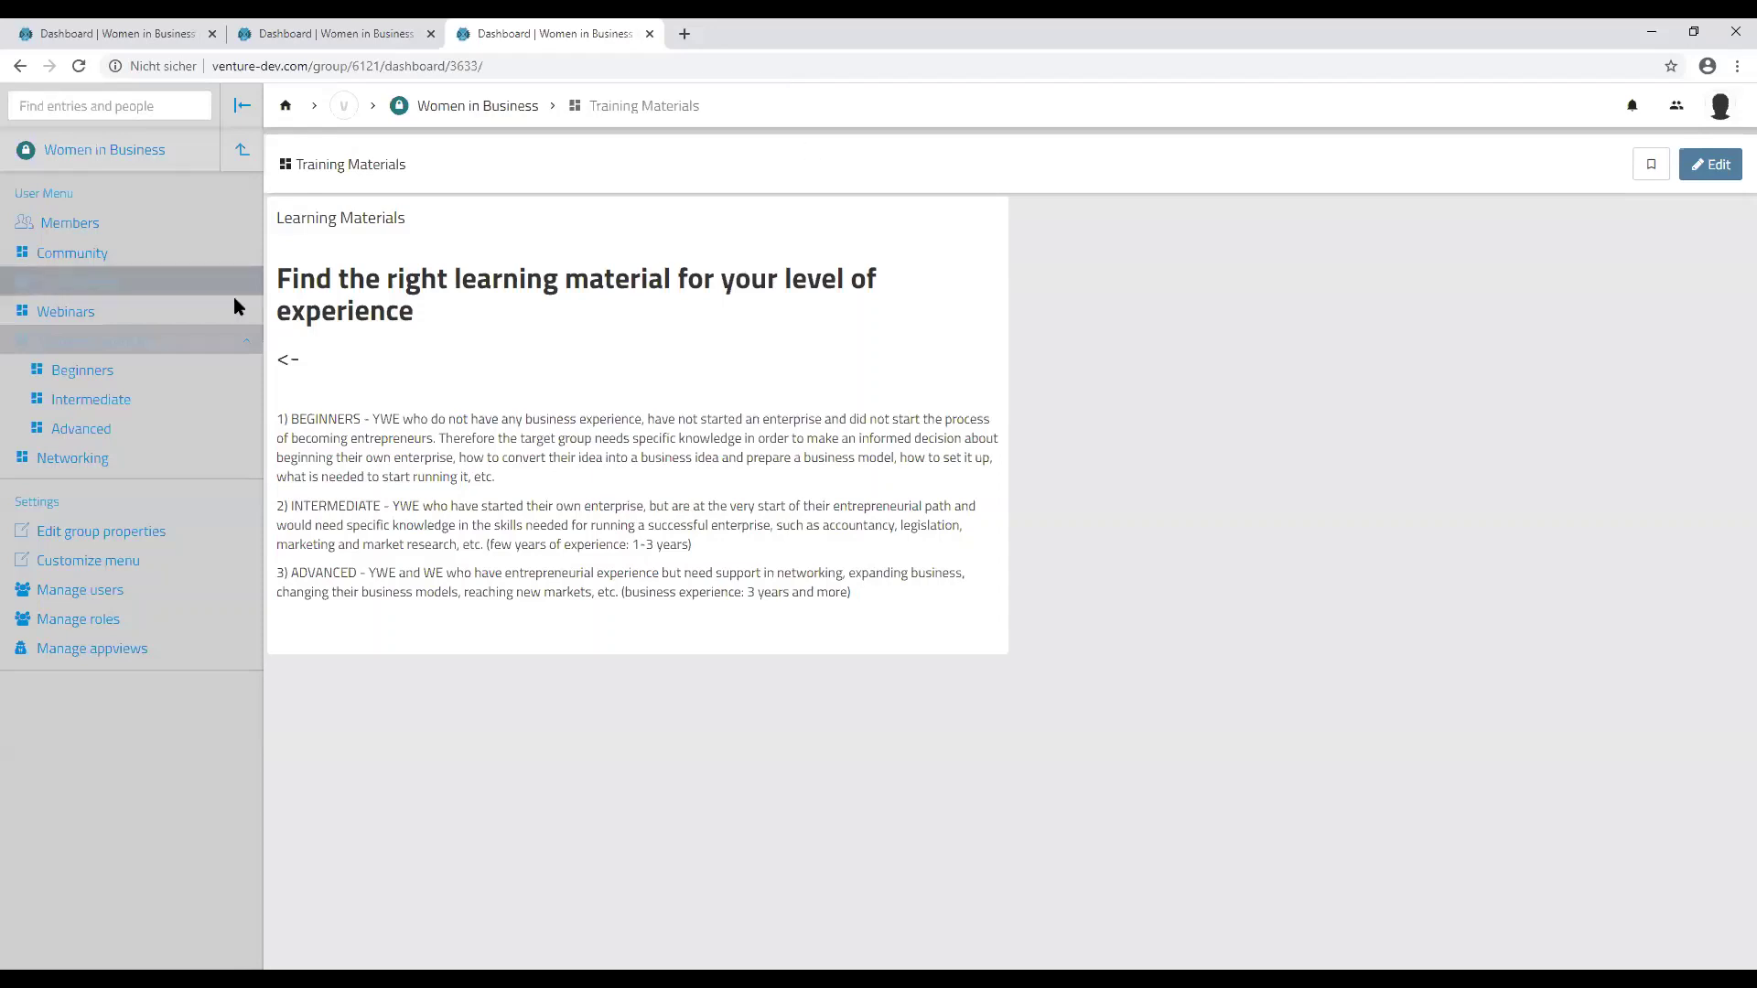
pyautogui.click(114, 467)
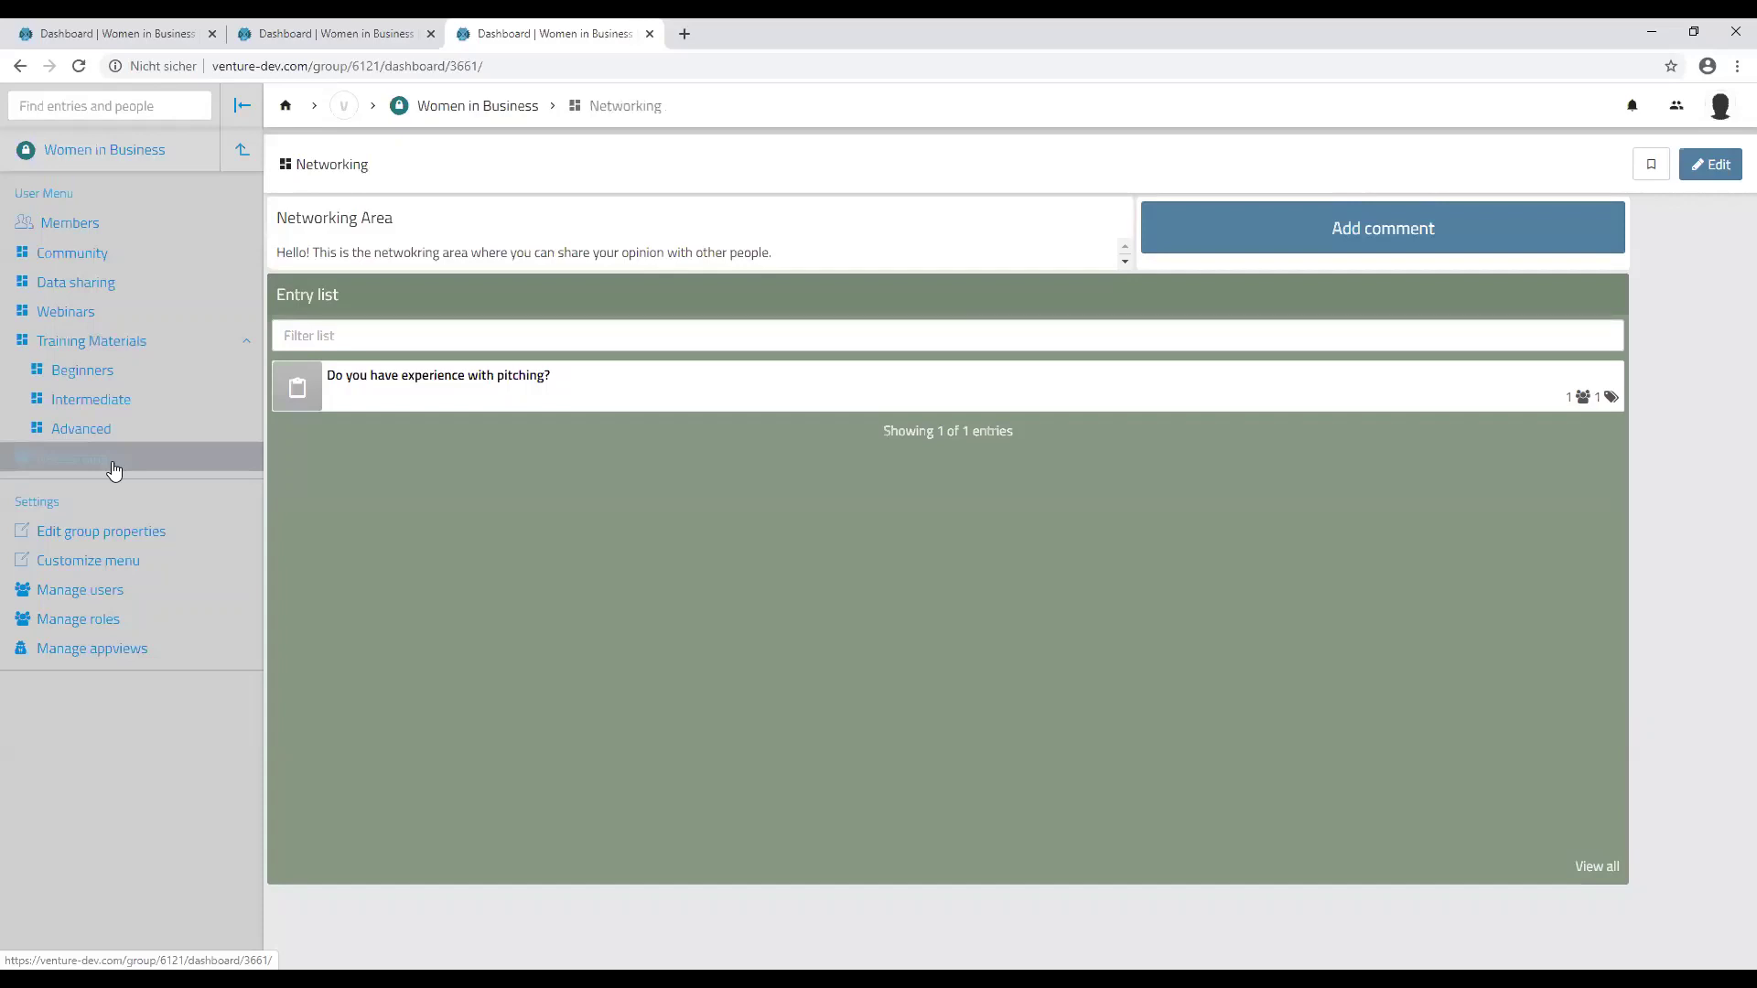
# Step: Open Venture Development_Toolkit.pdf from the "Venture Development Toolkit" entry in Data sharing and look through its opening pages
pyautogui.moveTo(113, 469); pyautogui.dragTo(161, 291)
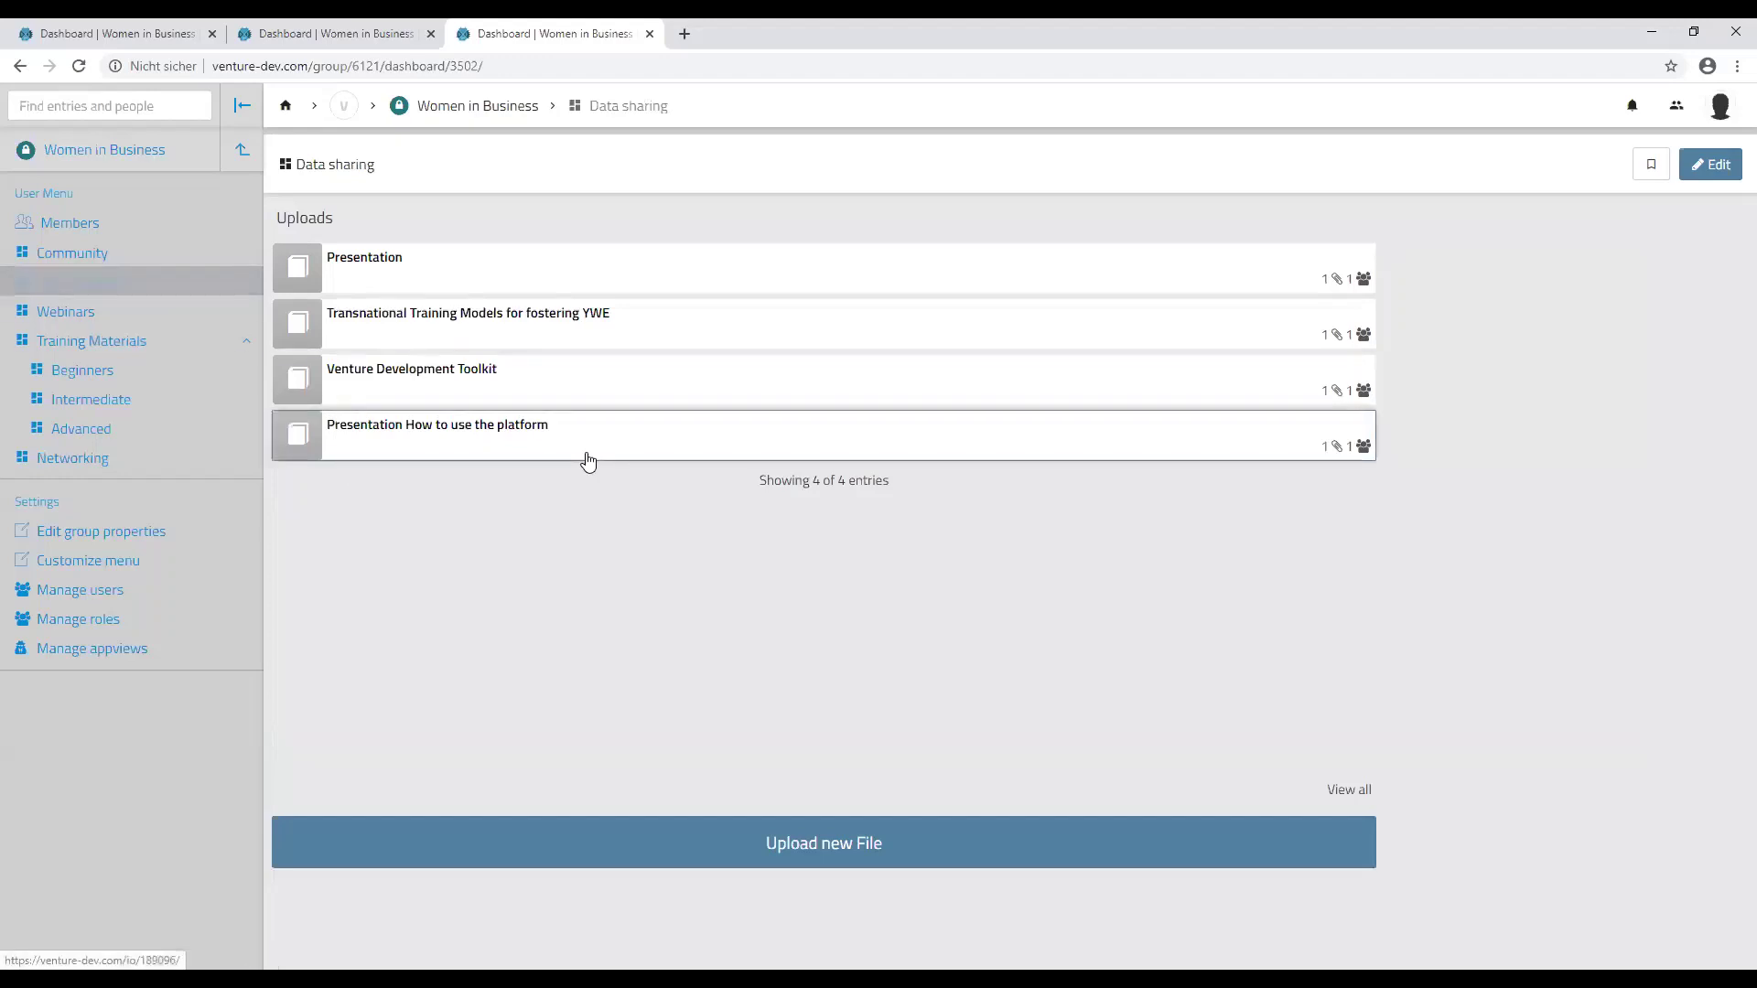
pyautogui.click(652, 391)
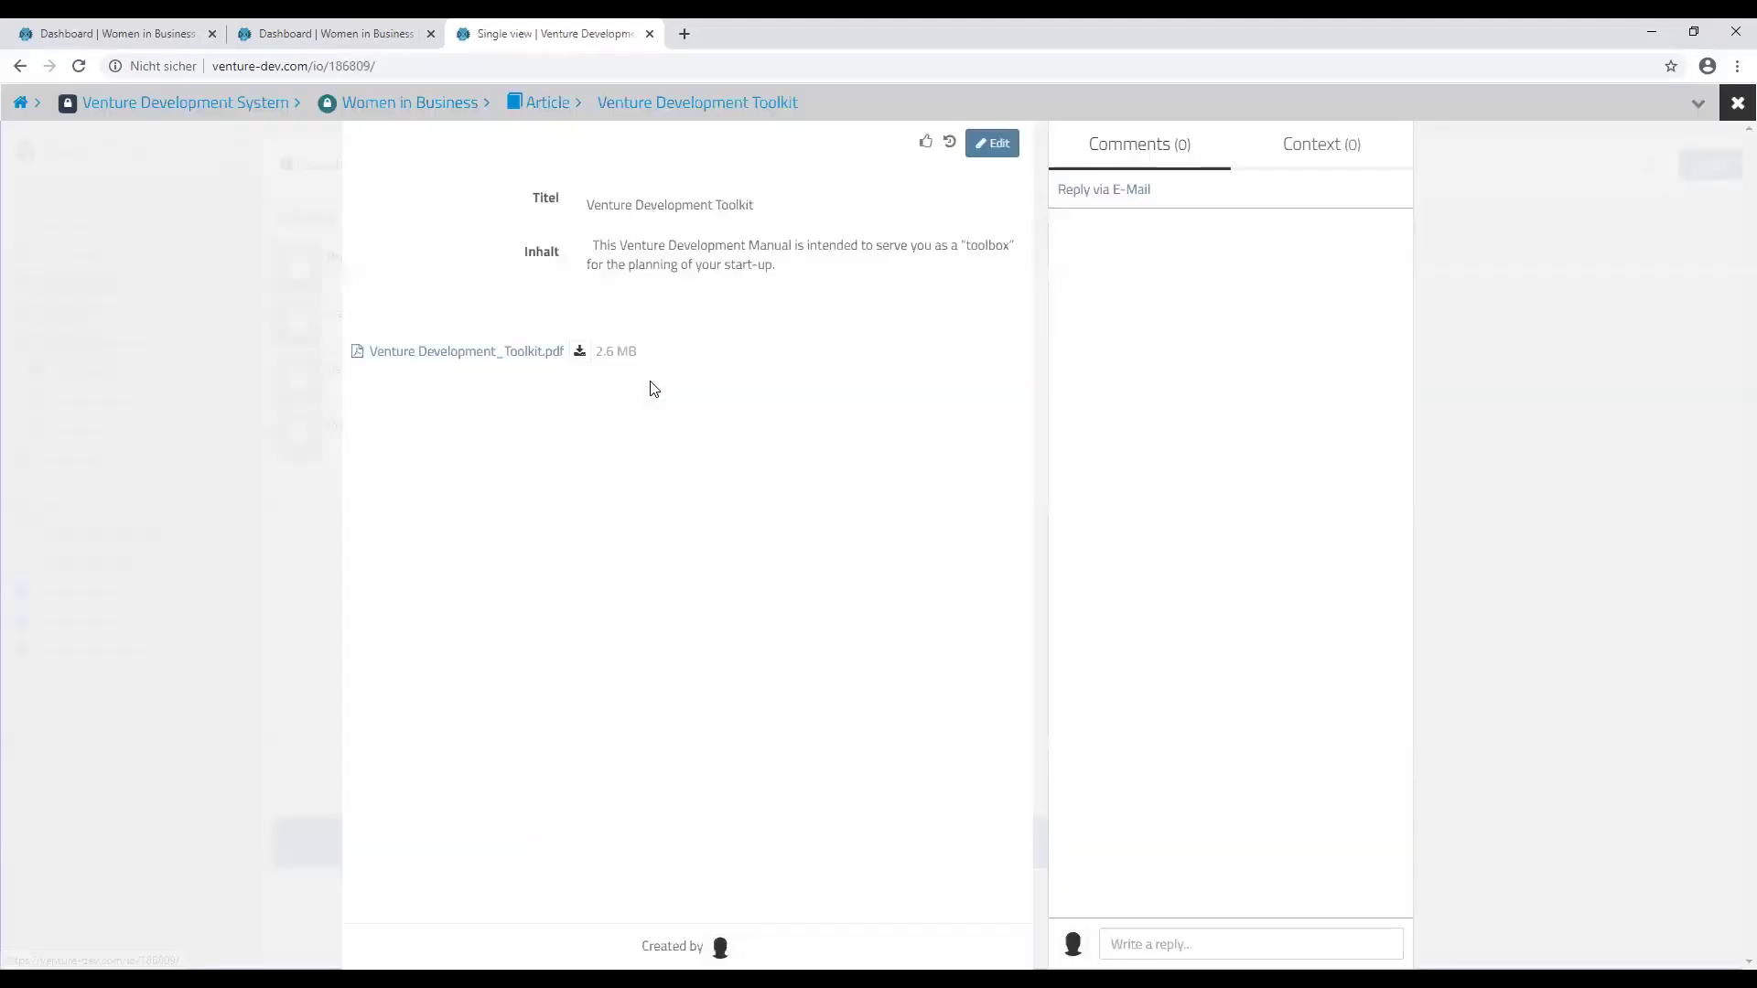
pyautogui.click(504, 360)
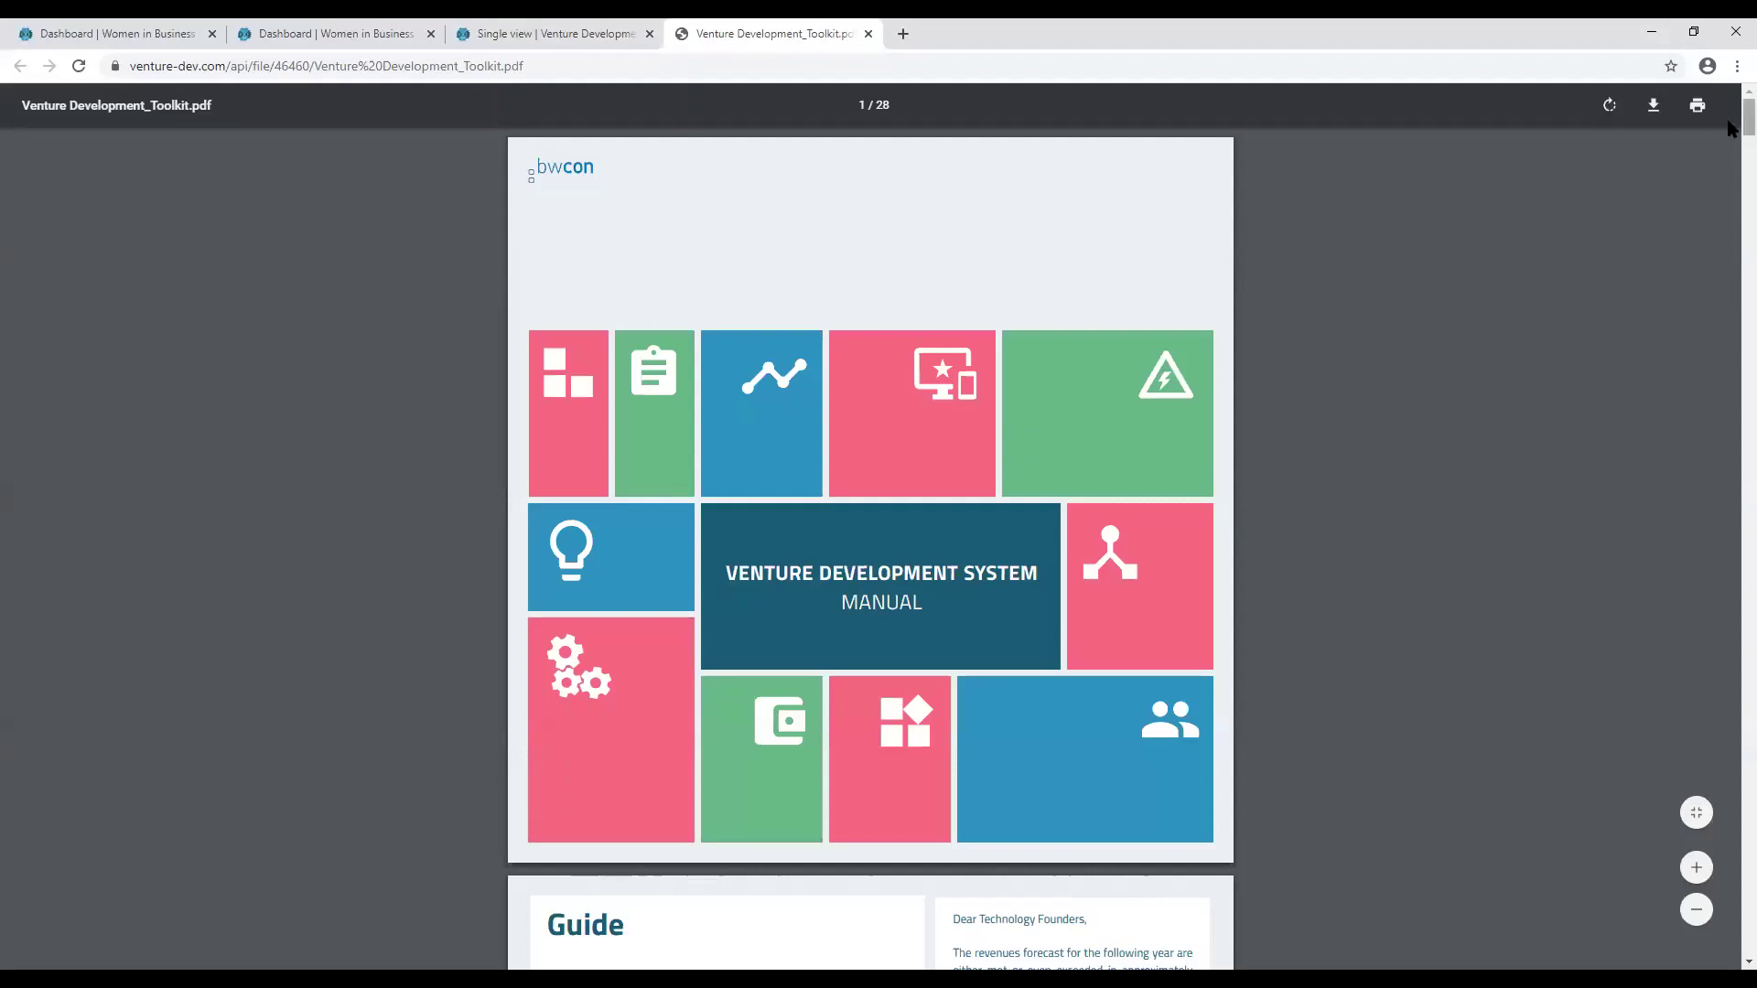
pyautogui.scroll(-2, 1732, 128)
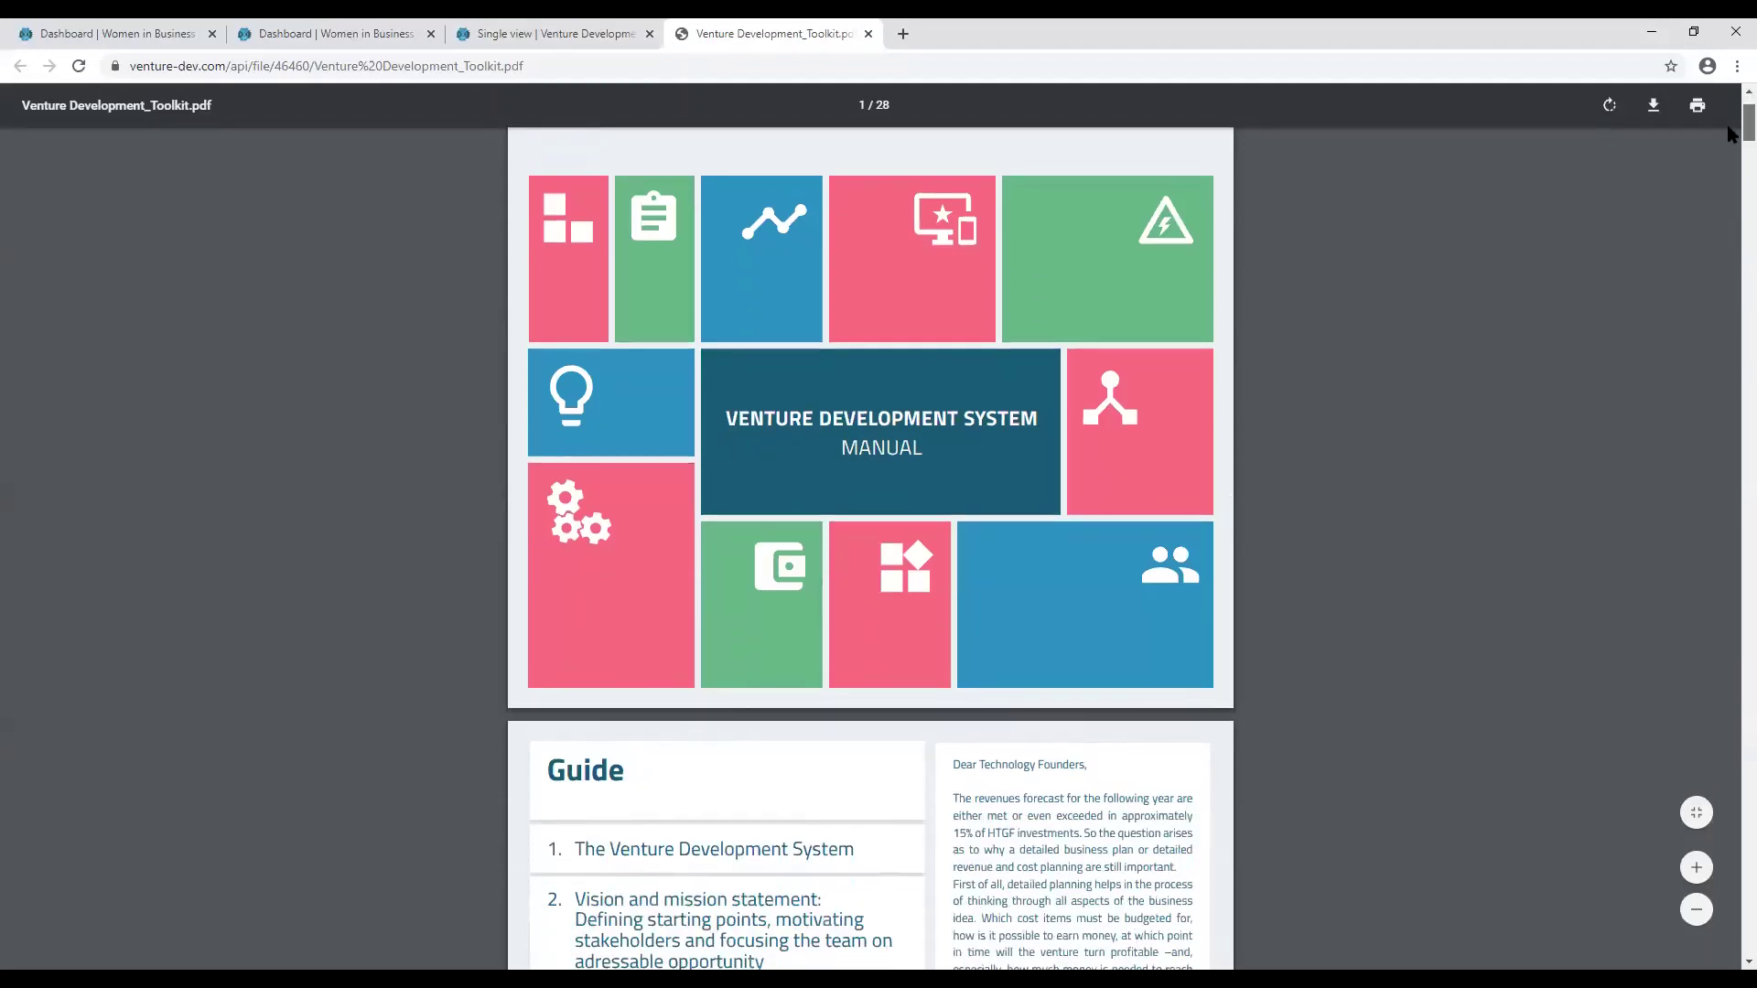
pyautogui.scroll(-1, 1732, 133)
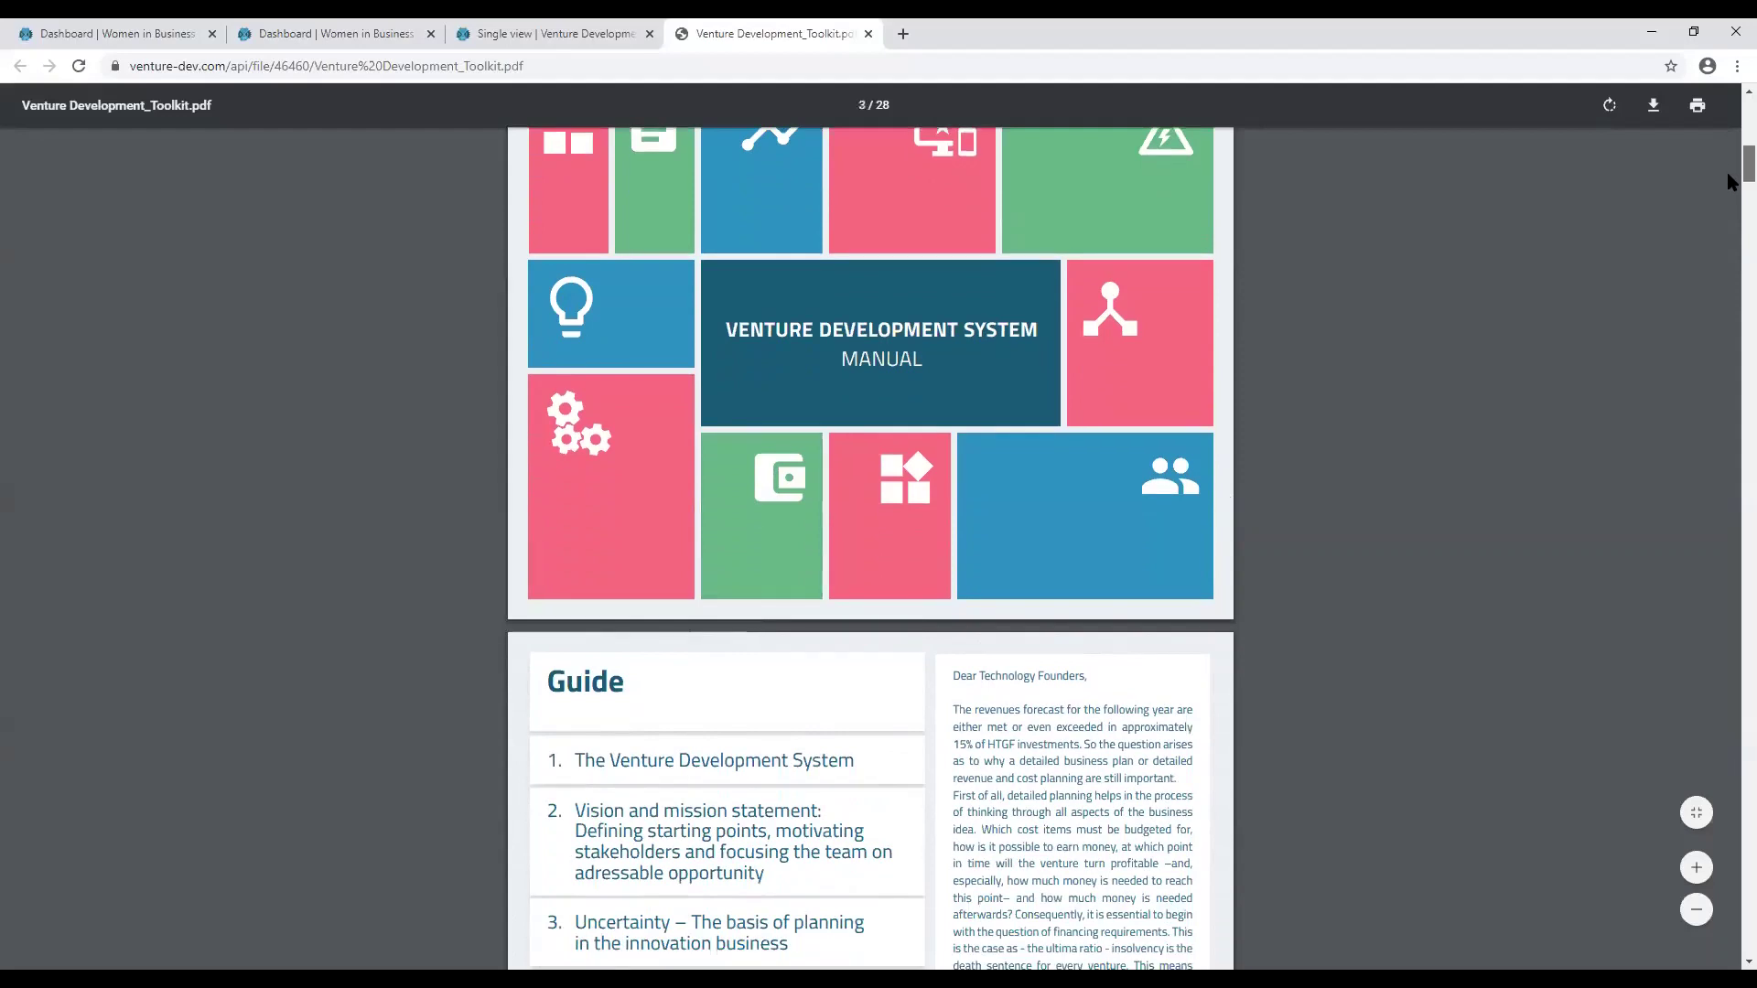
pyautogui.moveTo(1730, 183); pyautogui.dragTo(1730, 254)
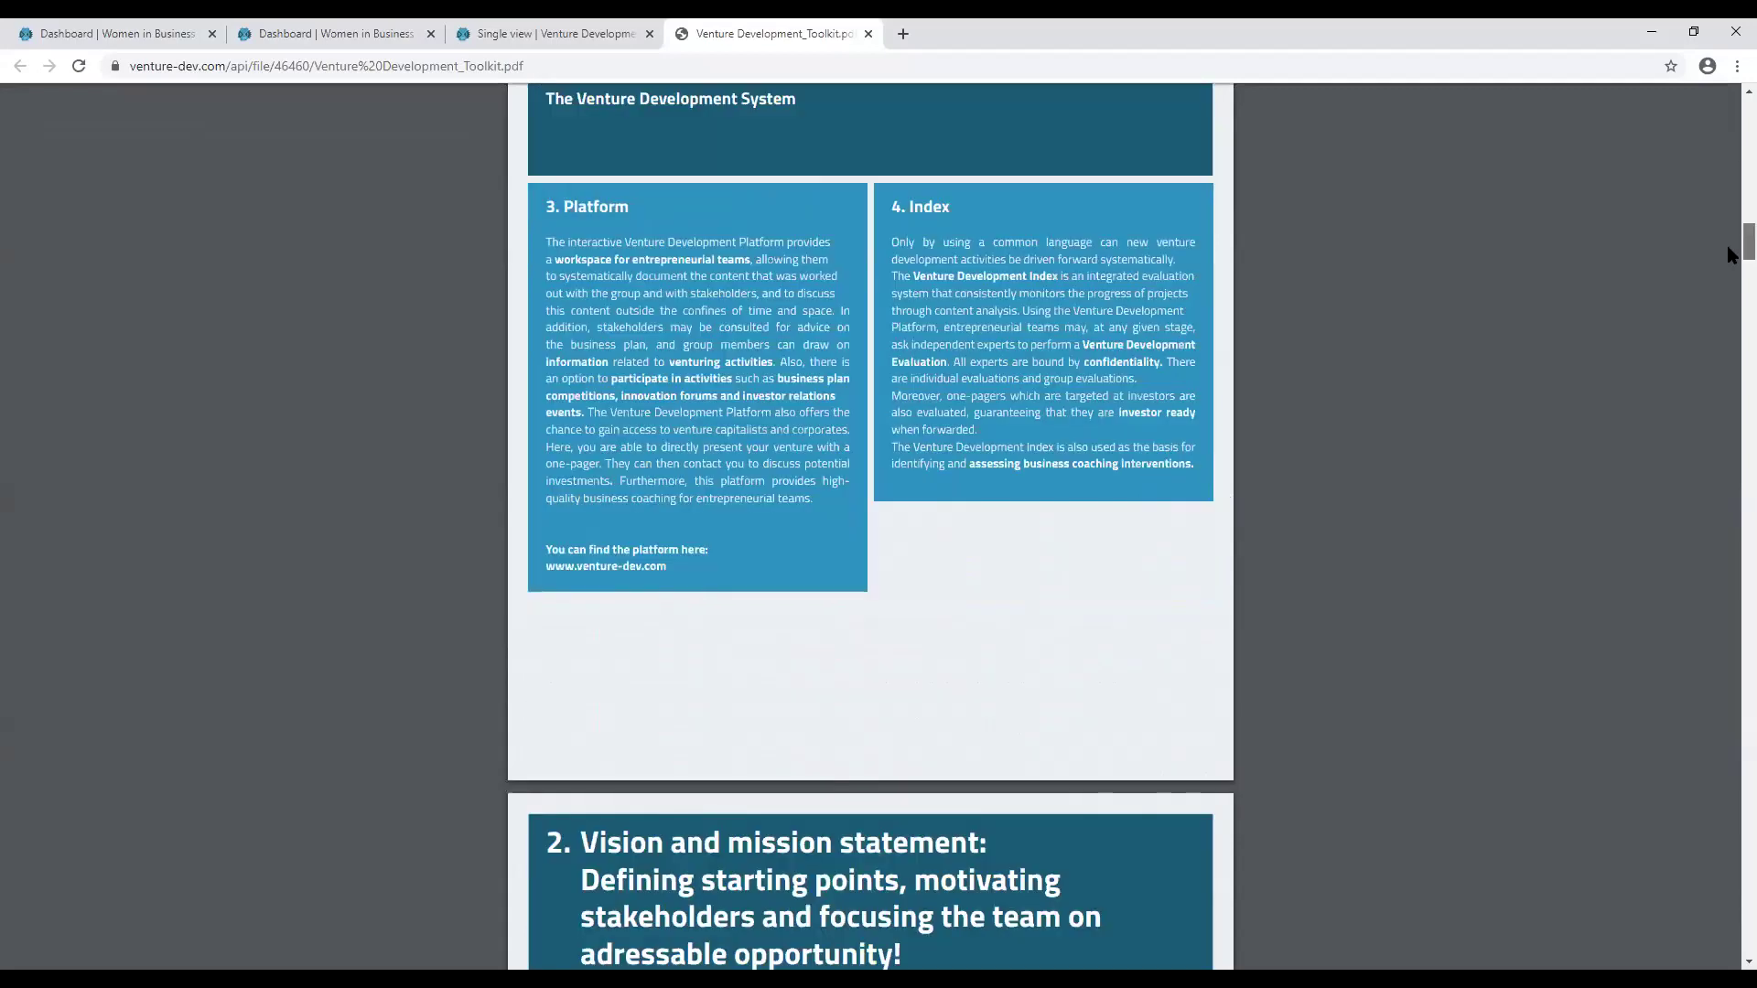
pyautogui.moveTo(1730, 254); pyautogui.dragTo(1729, 178)
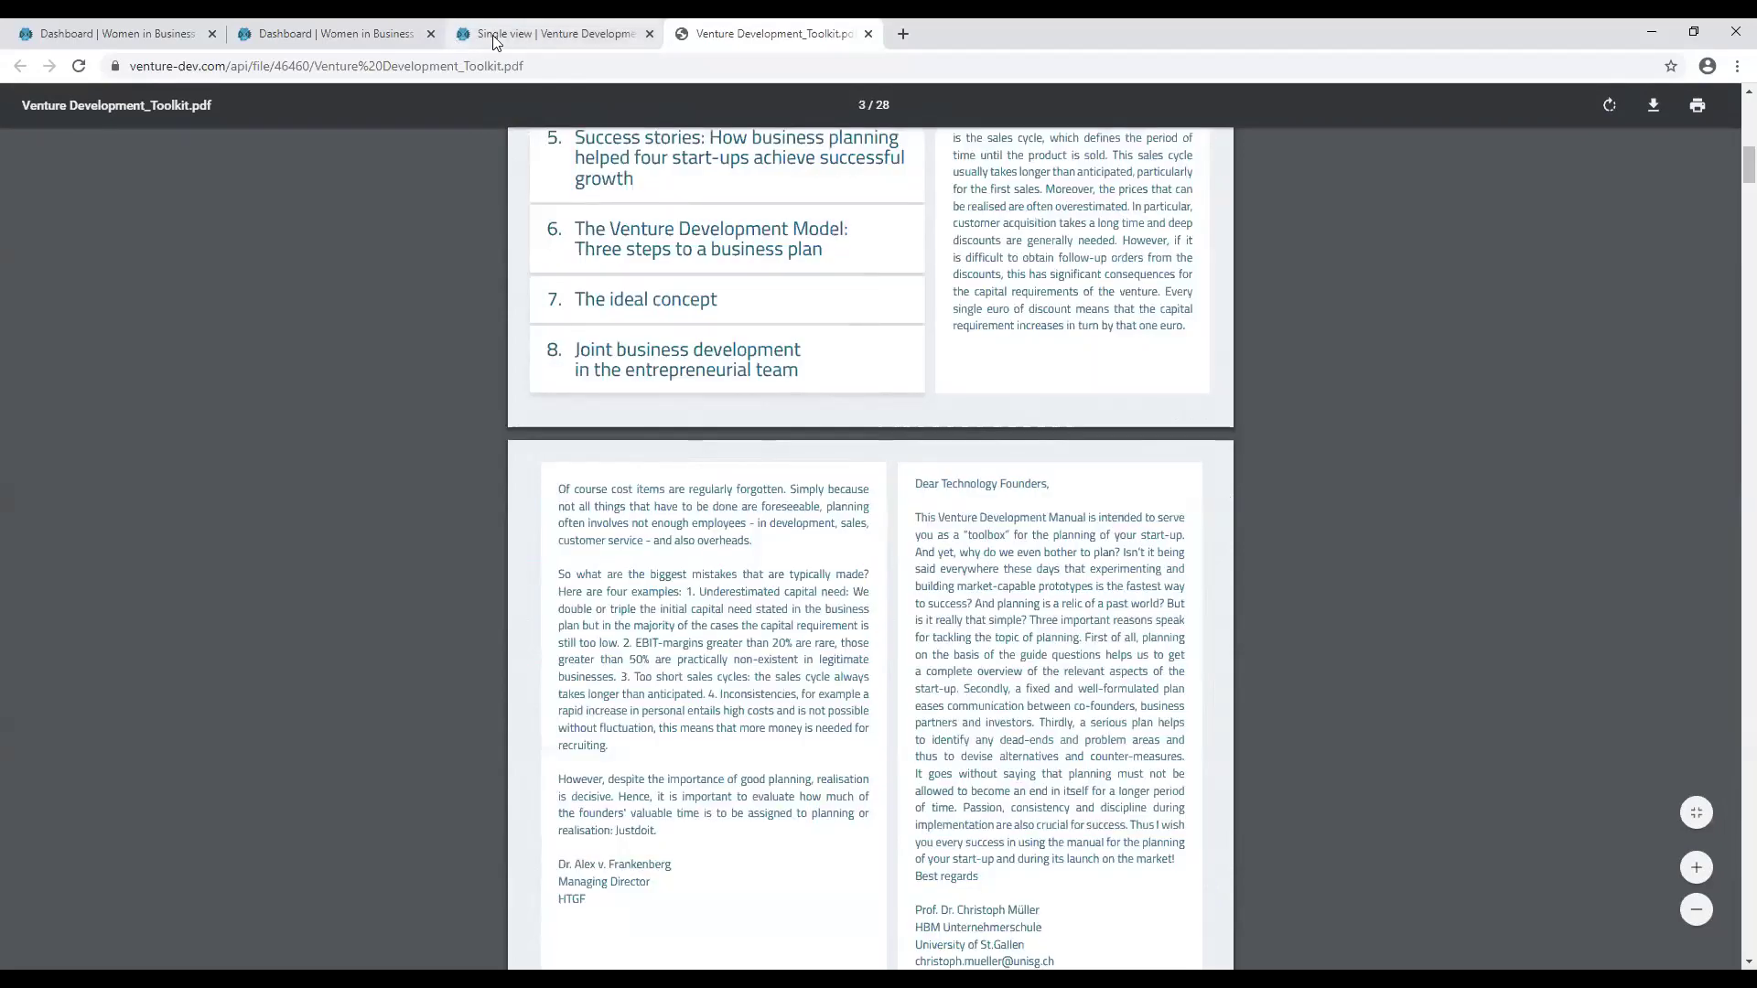
# Step: Leave the toolkit document, revisit the Data sharing uploads through the Article list, and return to the group's Community page
pyautogui.click(495, 36)
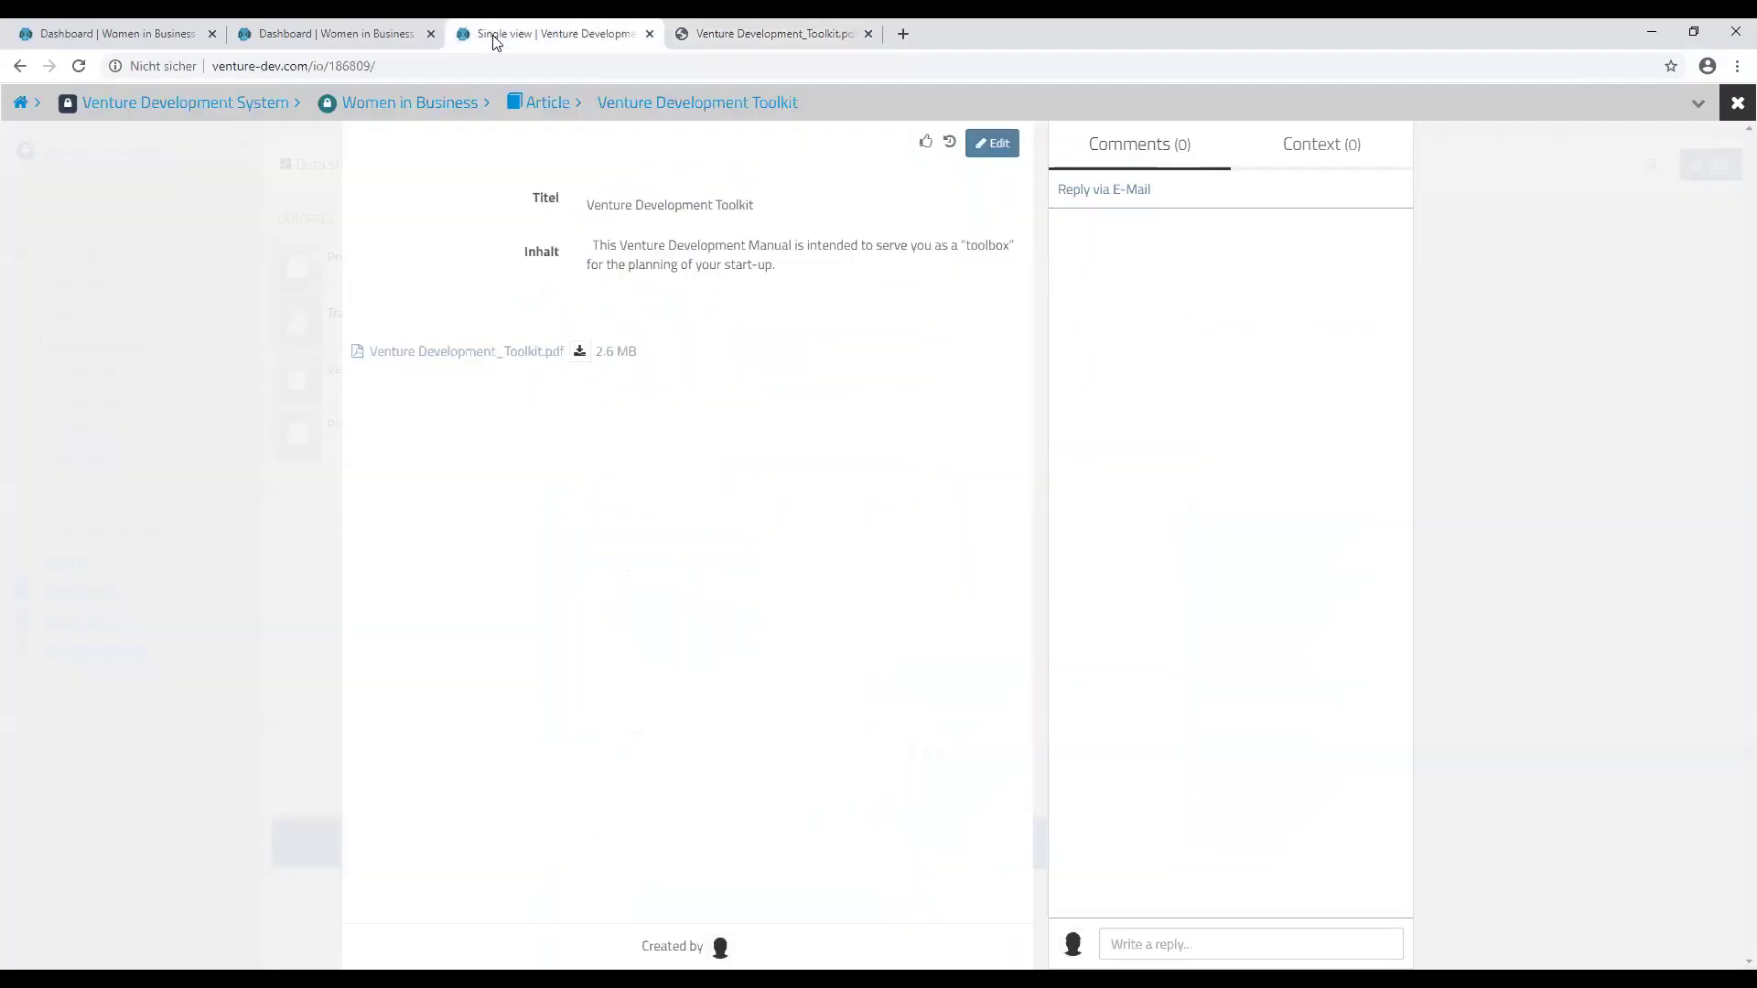
pyautogui.click(542, 108)
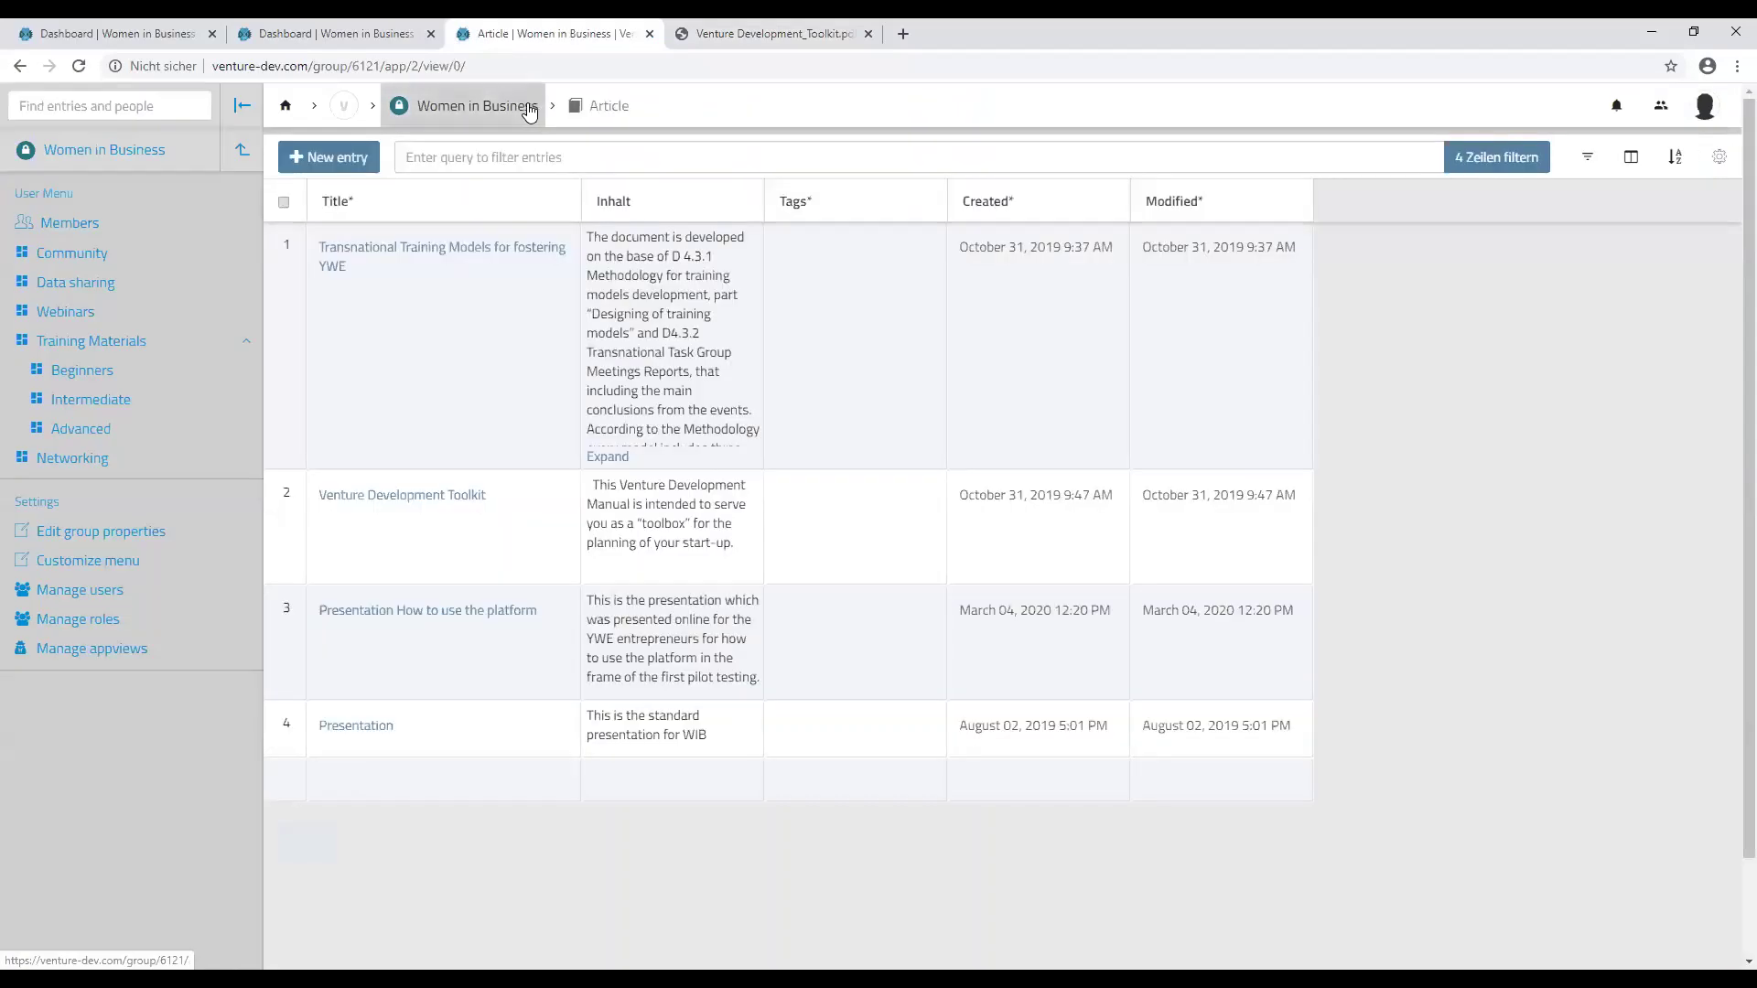
pyautogui.click(155, 291)
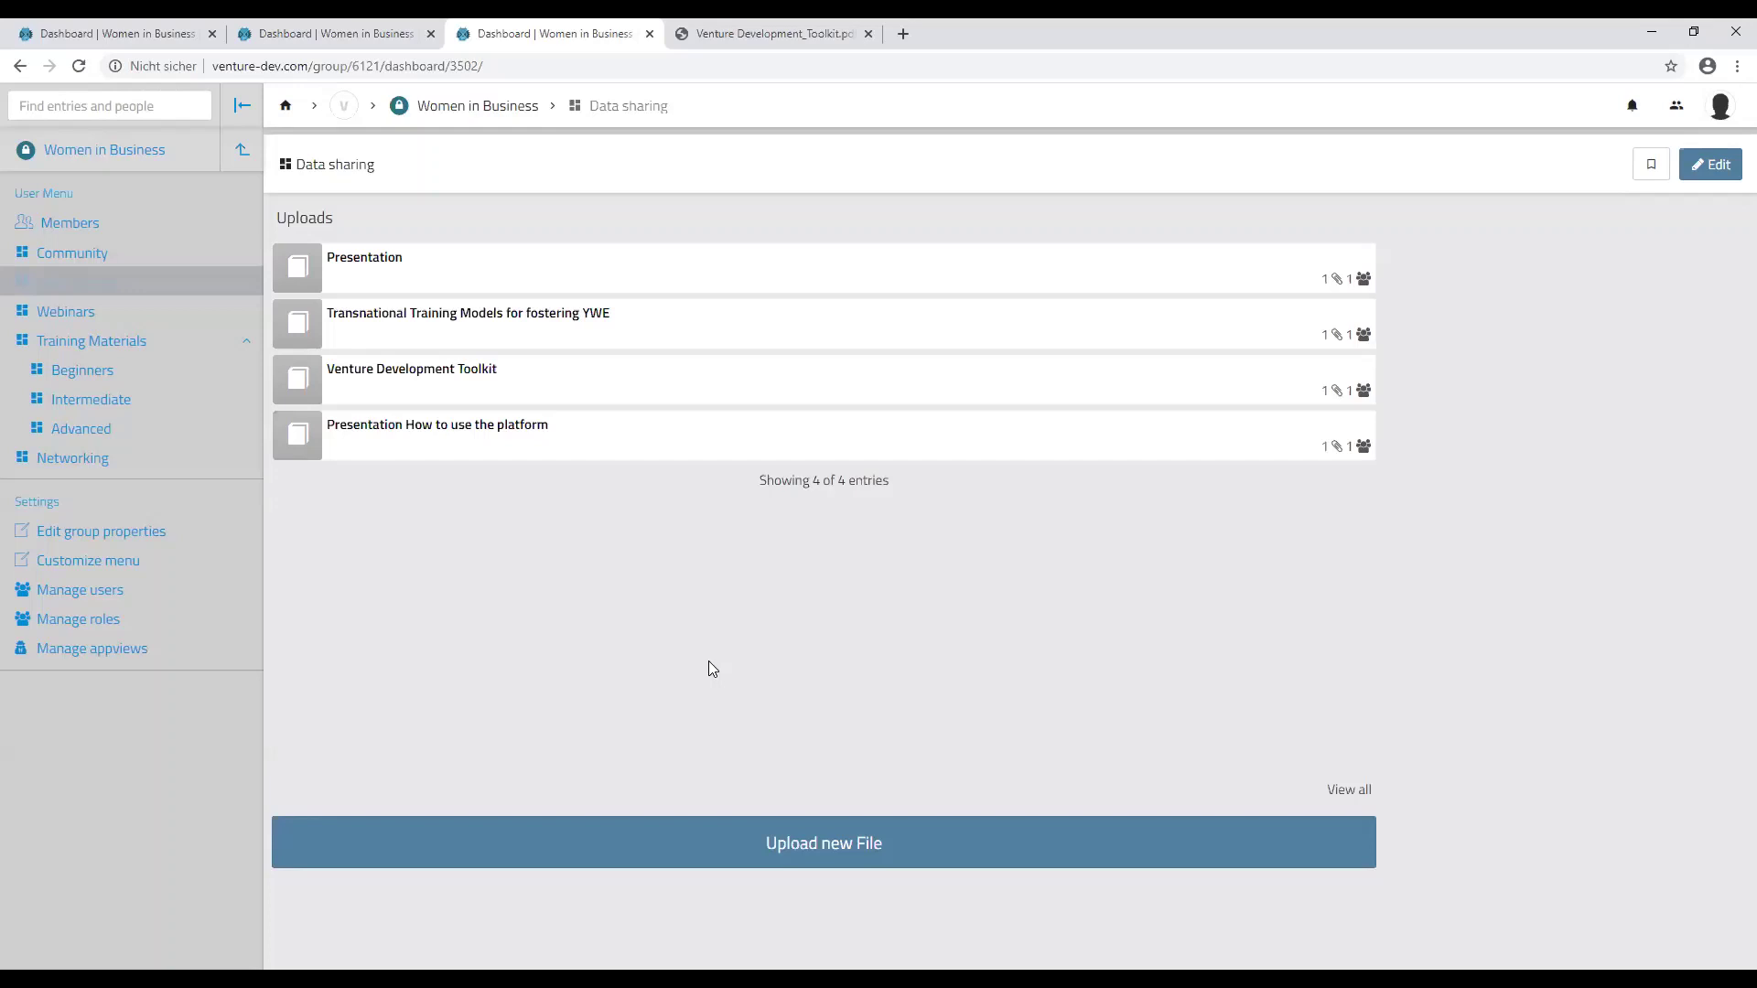
pyautogui.click(444, 111)
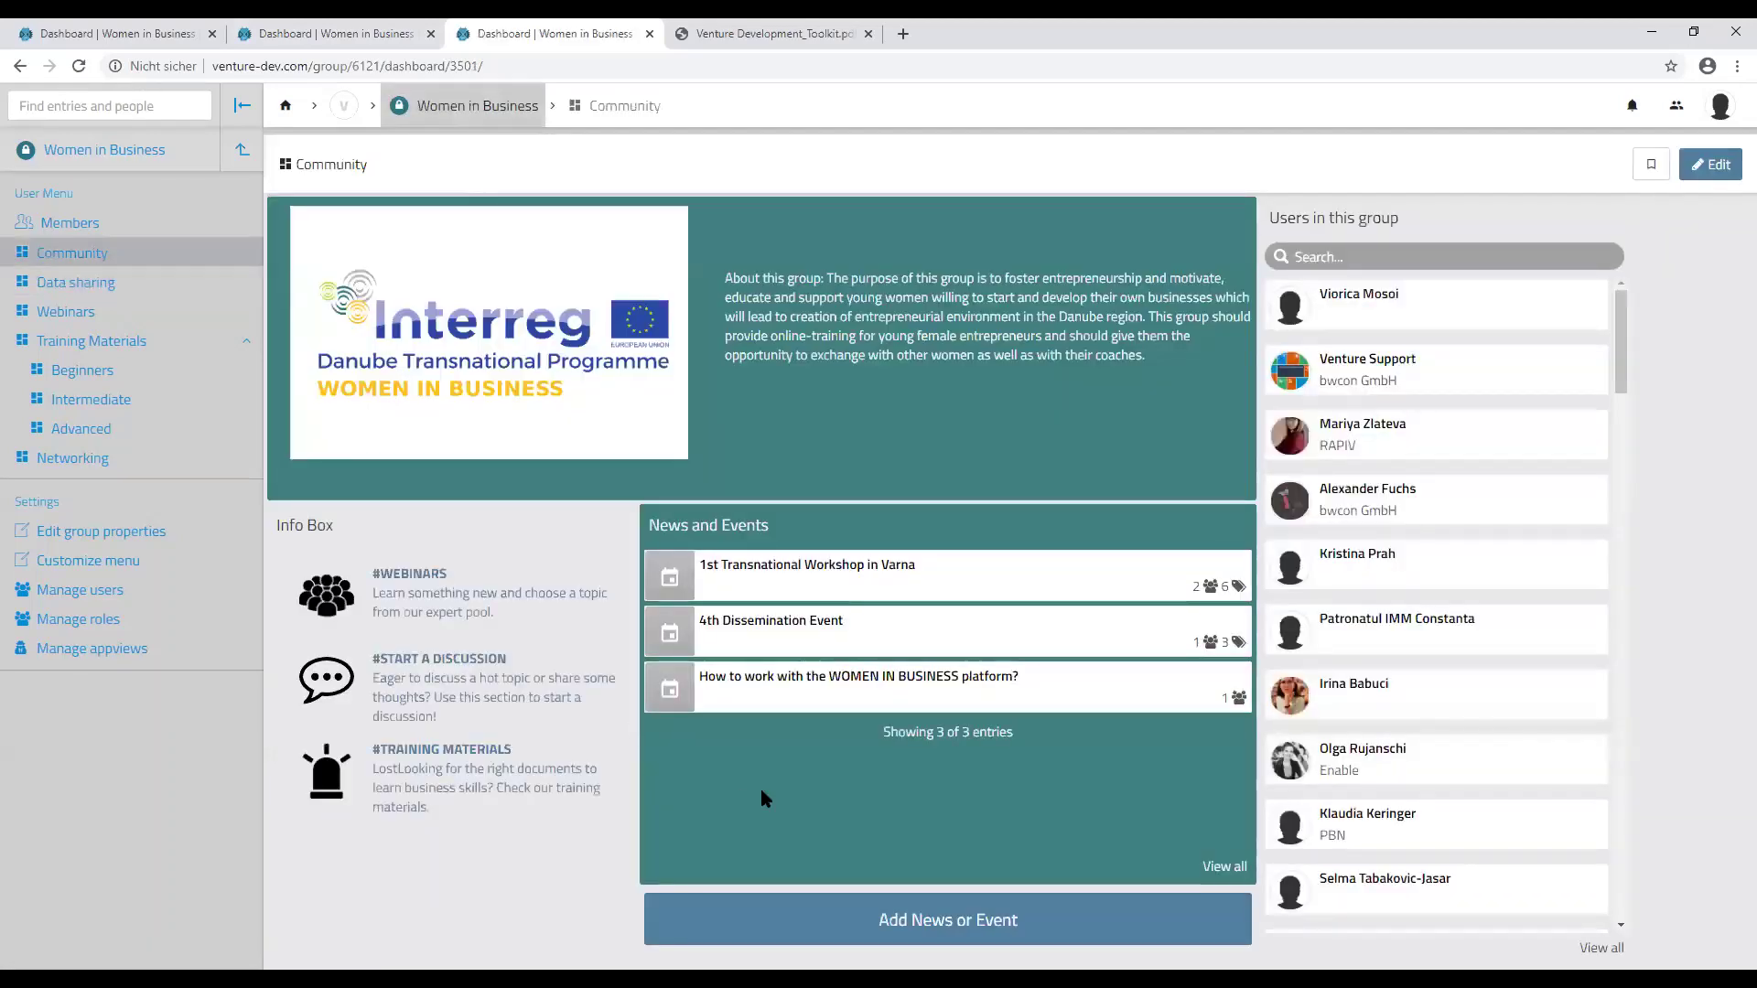